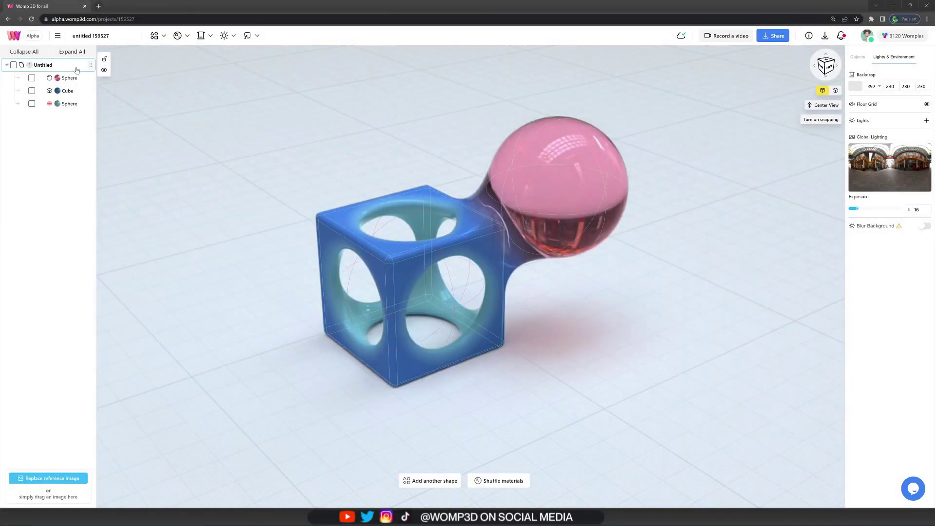
Delete the Untitled cube-and-spheres group, leaving only the floor.
key("Delete")
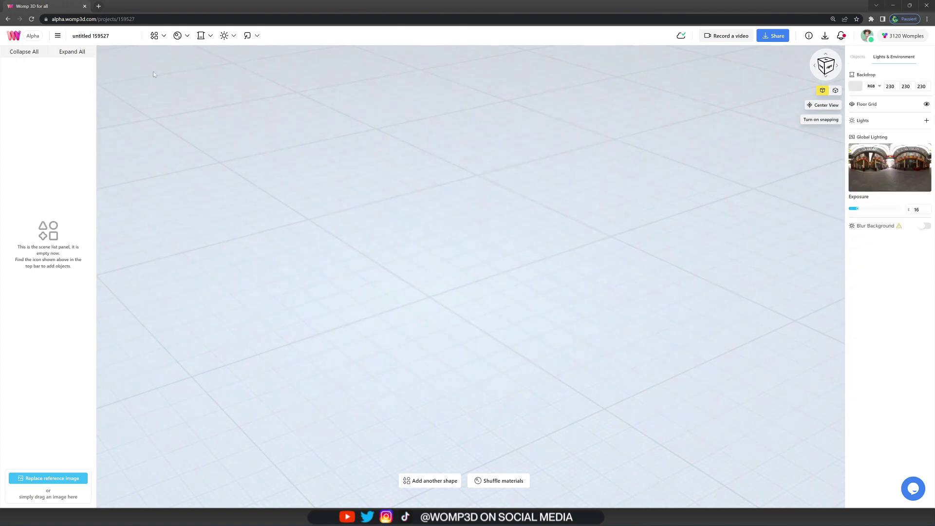
Add a grey 100 by 100 cylinder primitive and orbit the view around it.
left_click(154, 37)
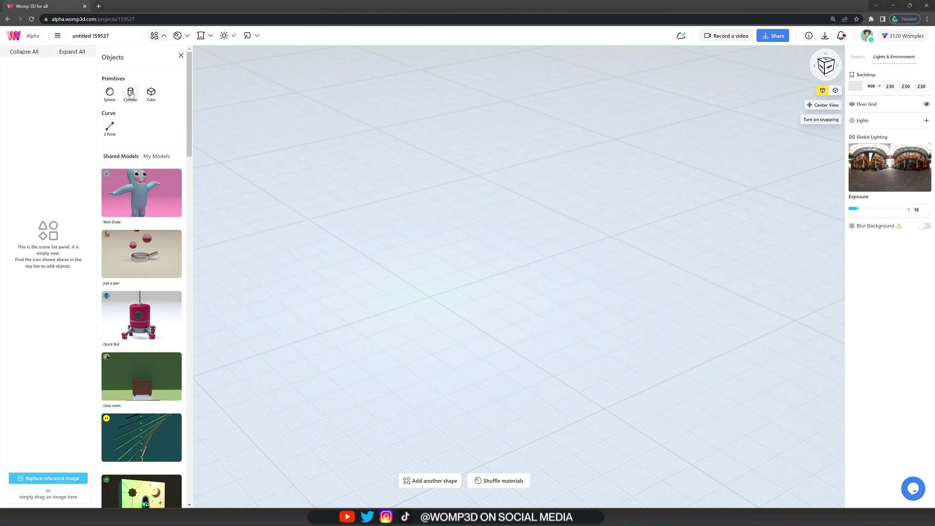
left_click(131, 93)
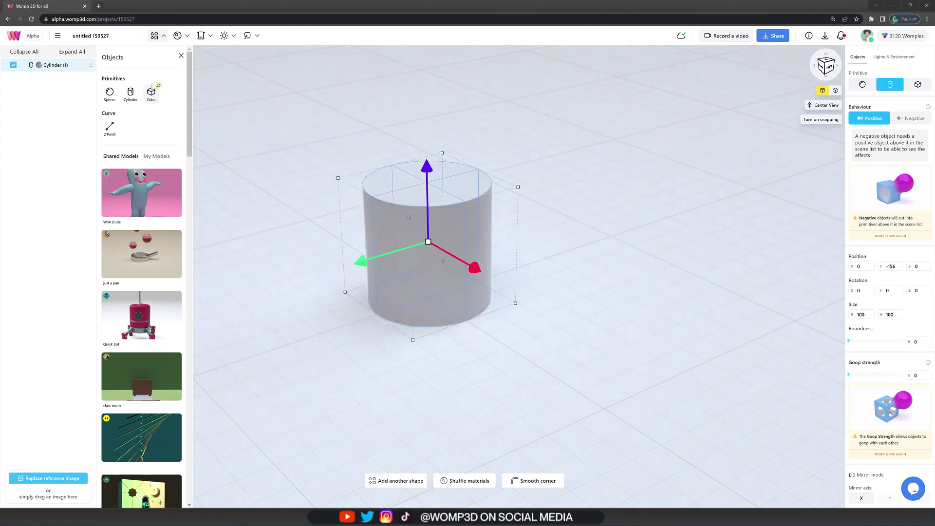
left_click(180, 57)
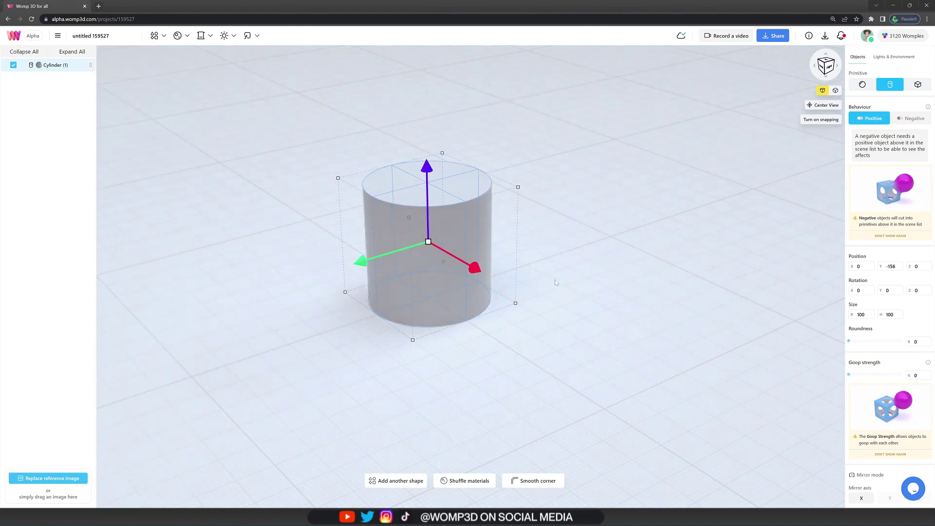
left_click_drag(560, 280, 605, 291)
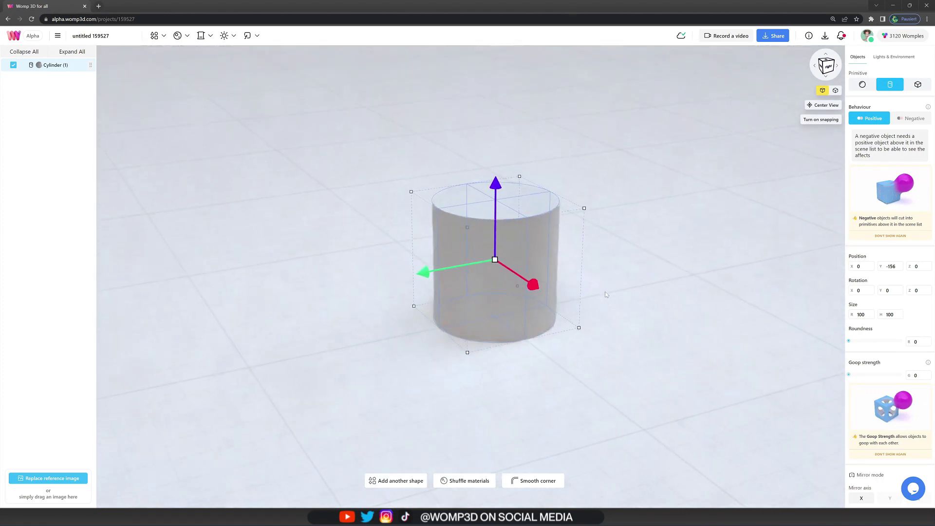
scroll(604, 292, "down", 5)
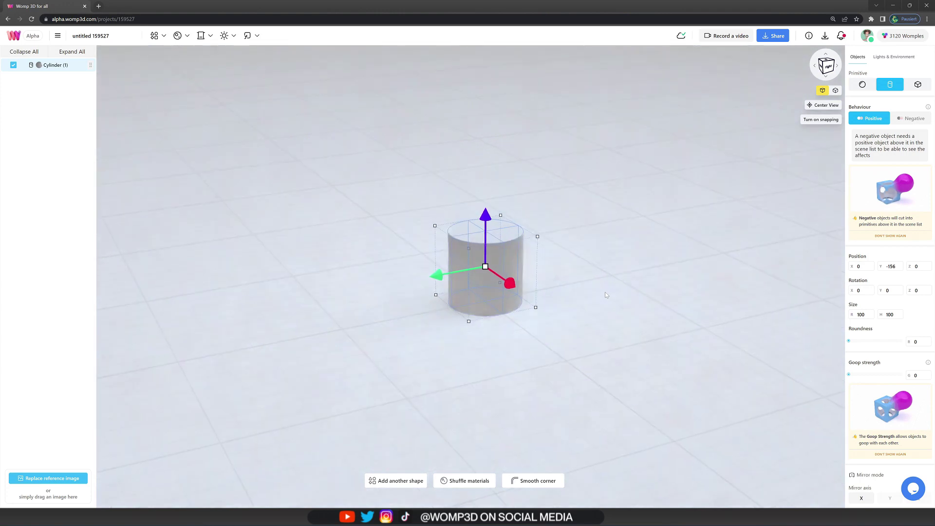
scroll(605, 291, "up", 5)
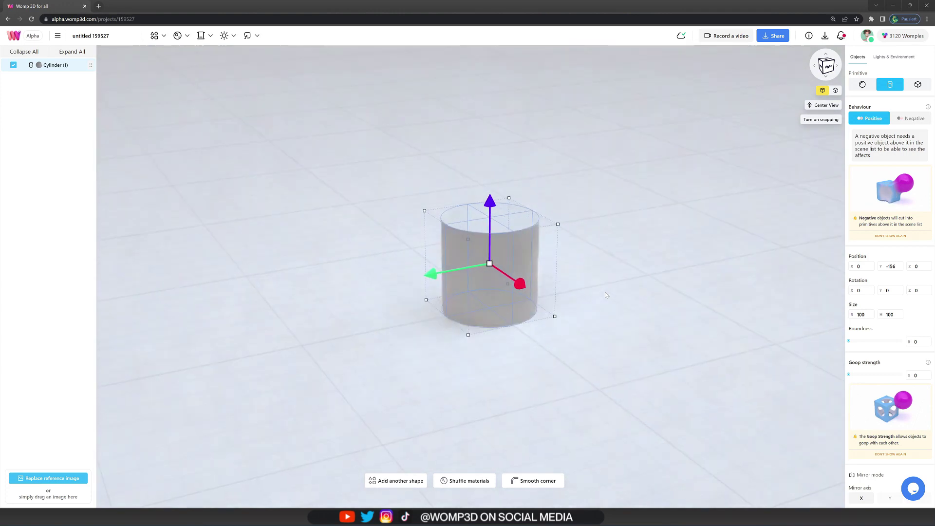
left_click_drag(617, 290, 606, 291)
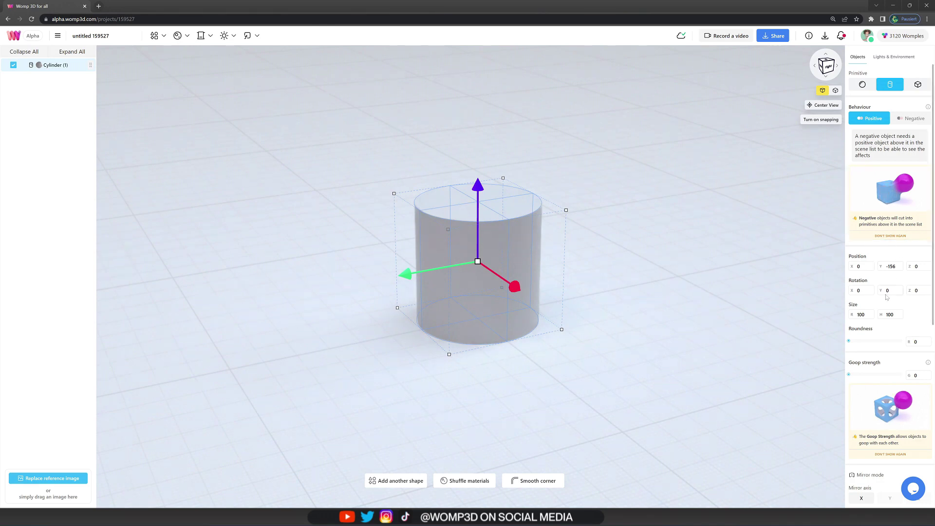
scroll(876, 267, "down", 4)
Color the cylinder blue, RGB 47, 169, 233.
scroll(886, 298, "down", 4)
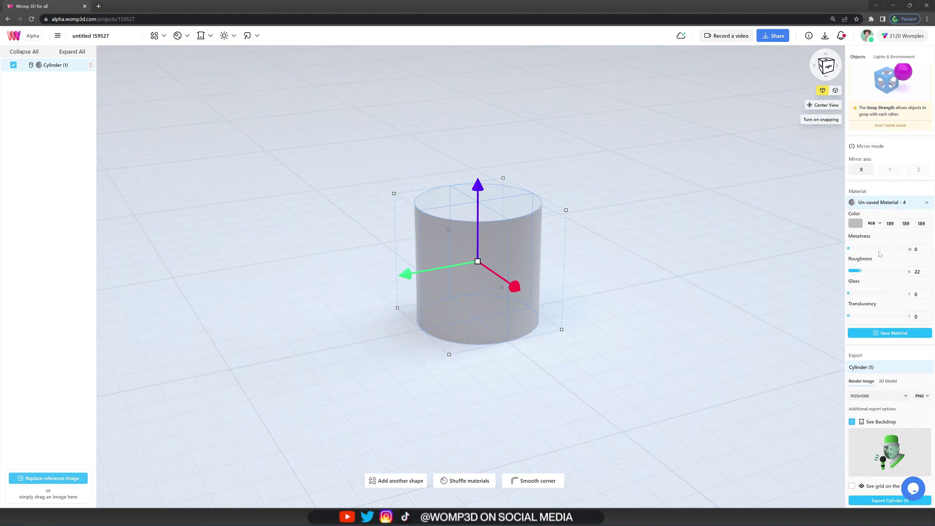
left_click(855, 225)
left_click(815, 233)
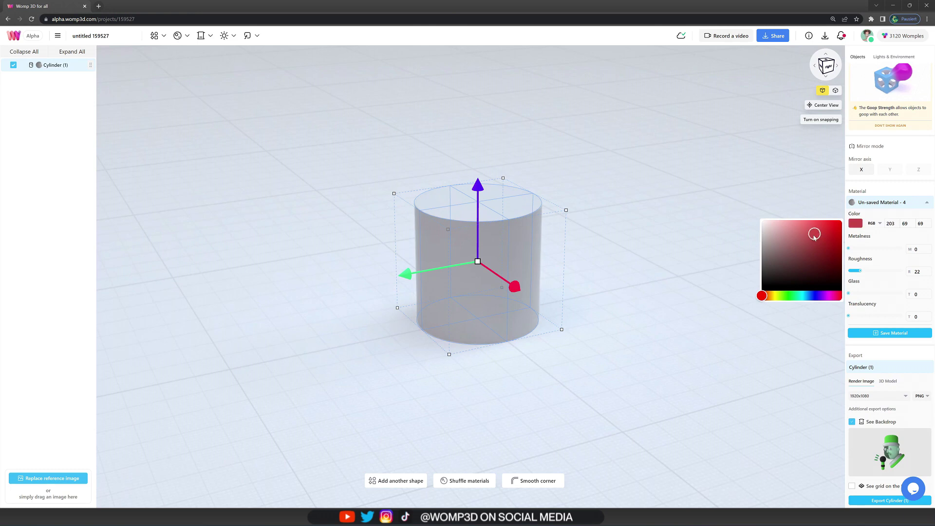
left_click_drag(817, 234, 819, 229)
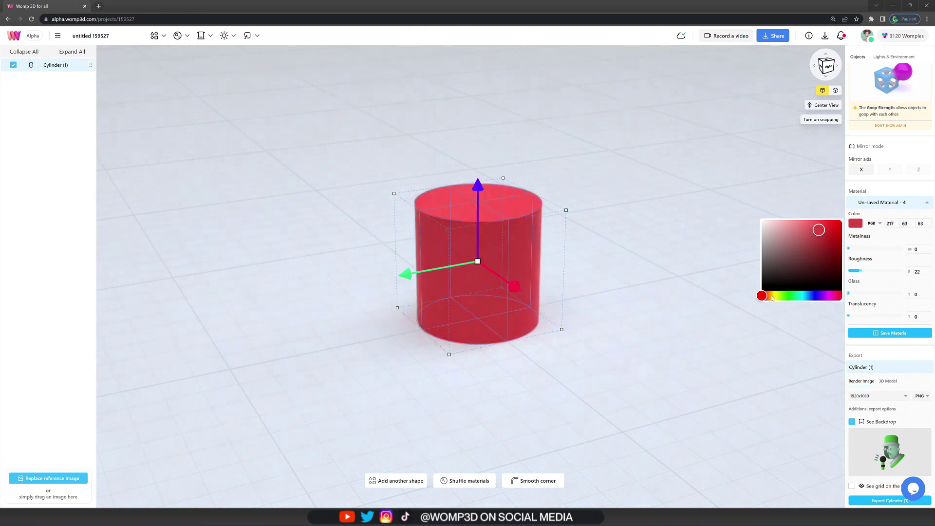
left_click_drag(763, 296, 807, 301)
left_click_drag(820, 233, 826, 228)
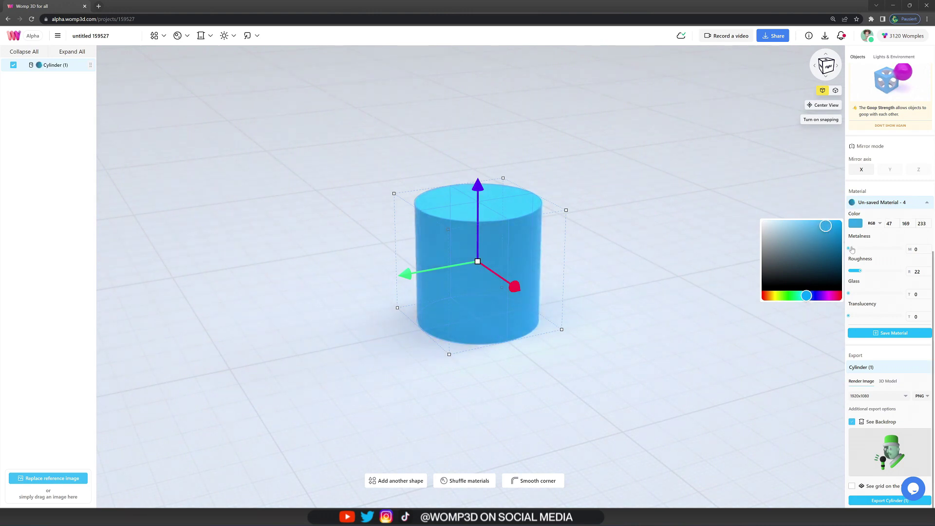
Give the blue cylinder a matte finish with Metalness 9 and Roughness 42.
left_click(876, 249)
left_click_drag(875, 249, 854, 271)
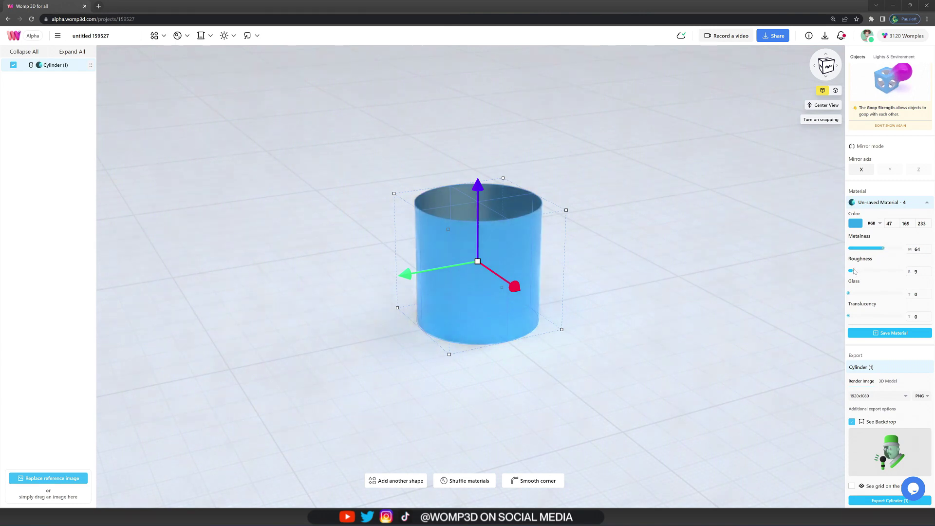
left_click(664, 266)
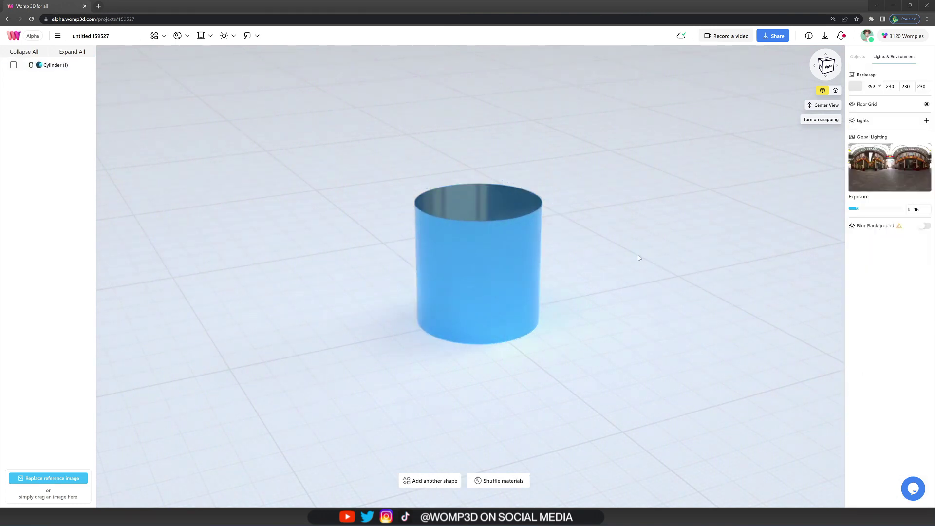
left_click_drag(585, 234, 611, 241)
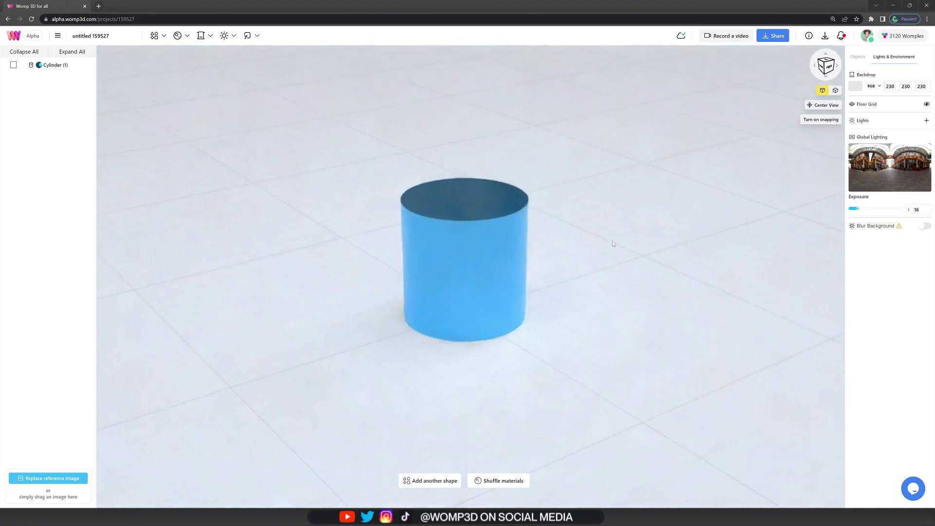
left_click(516, 253)
scroll(872, 322, "down", 5)
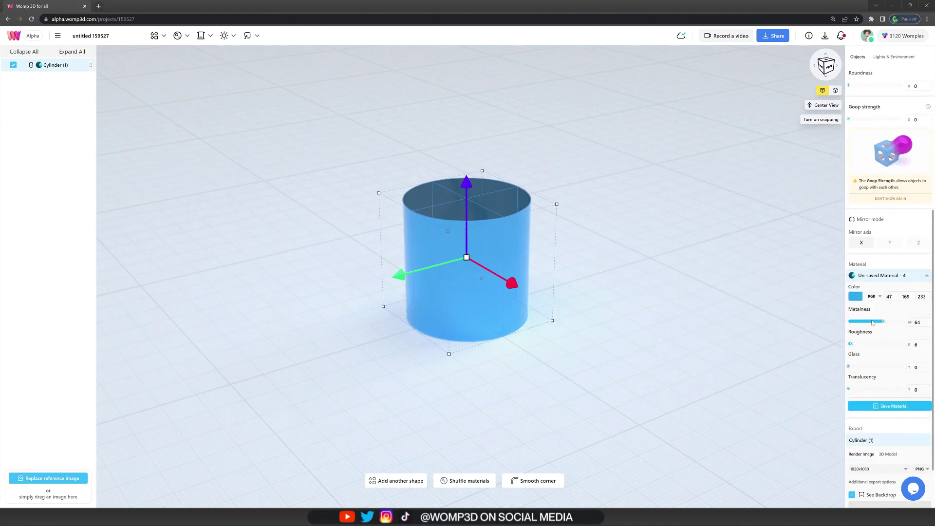
left_click_drag(860, 322, 869, 346)
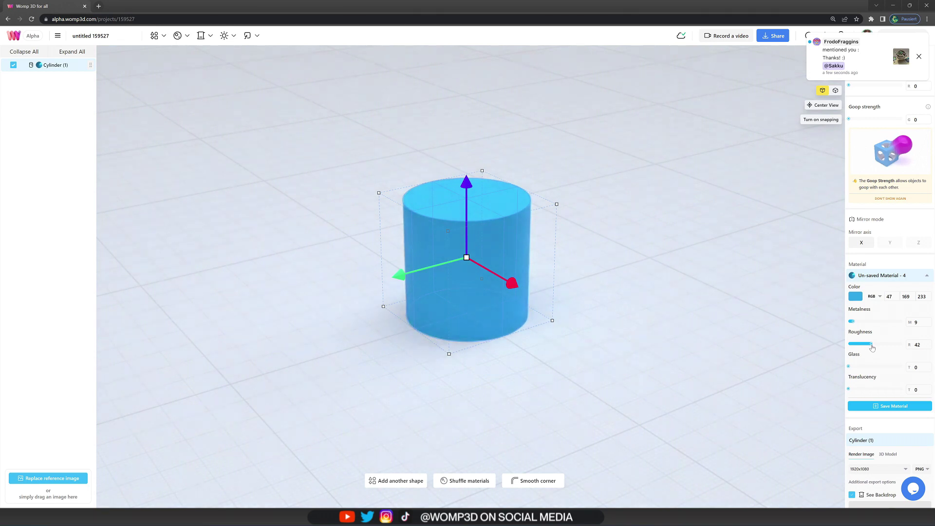
left_click(672, 268)
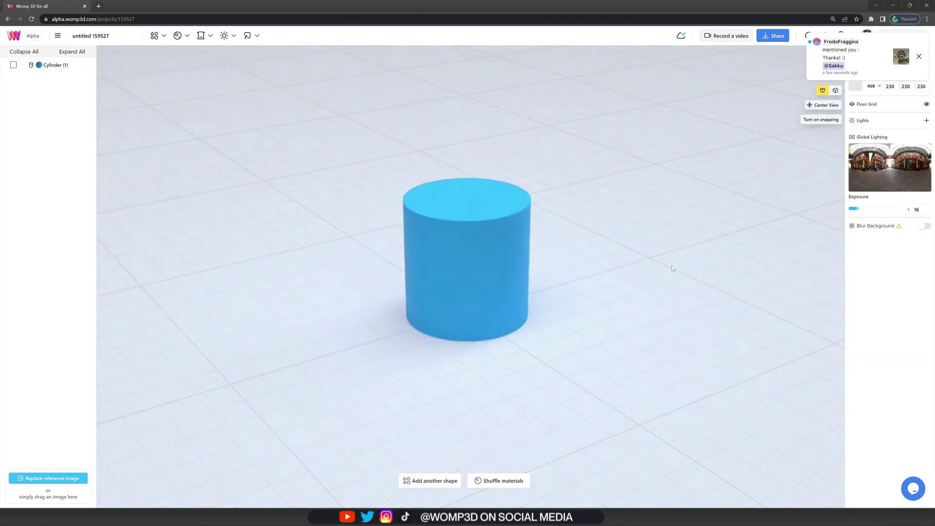
left_click(499, 250)
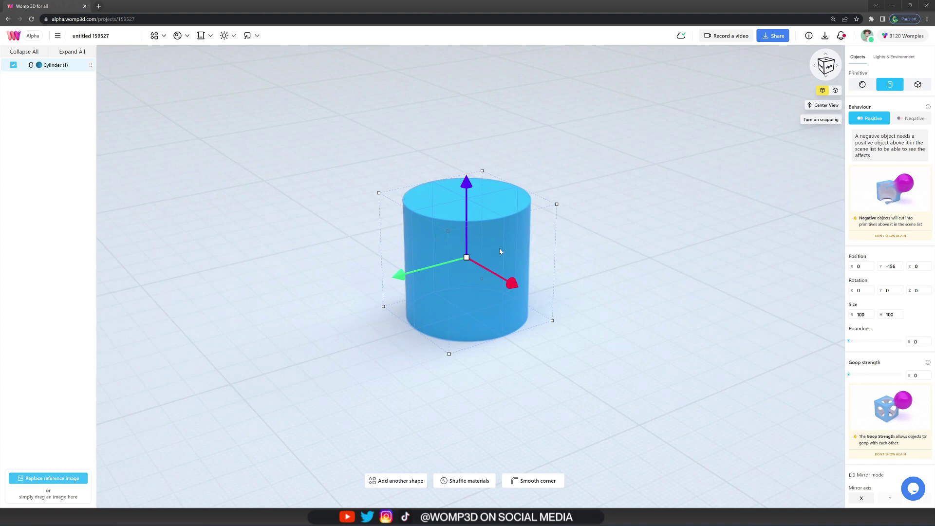
Duplicate the cylinder, shrink the copy to 82.89 by 70.53 and sink it to Y 13.32.
key("ctrl+c")
key("ctrl+v")
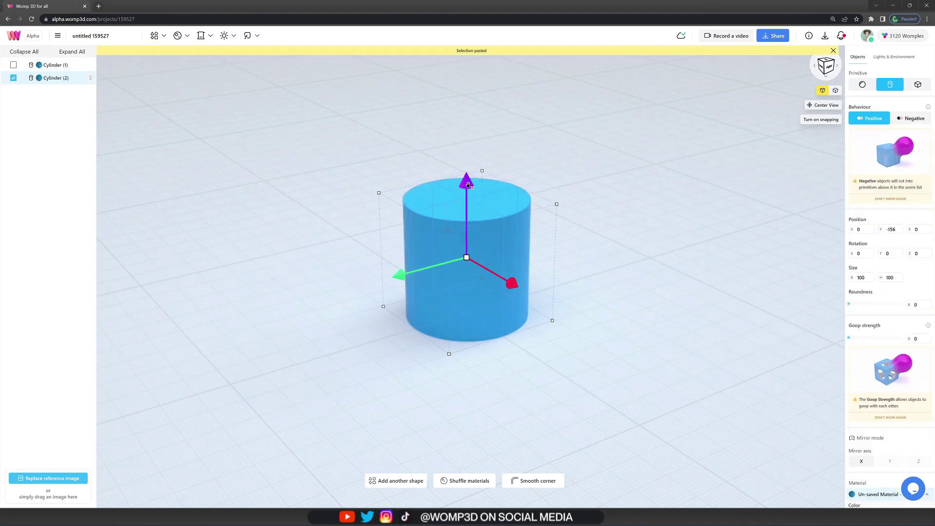
left_click_drag(468, 184, 477, 55)
left_click_drag(653, 128, 589, 179)
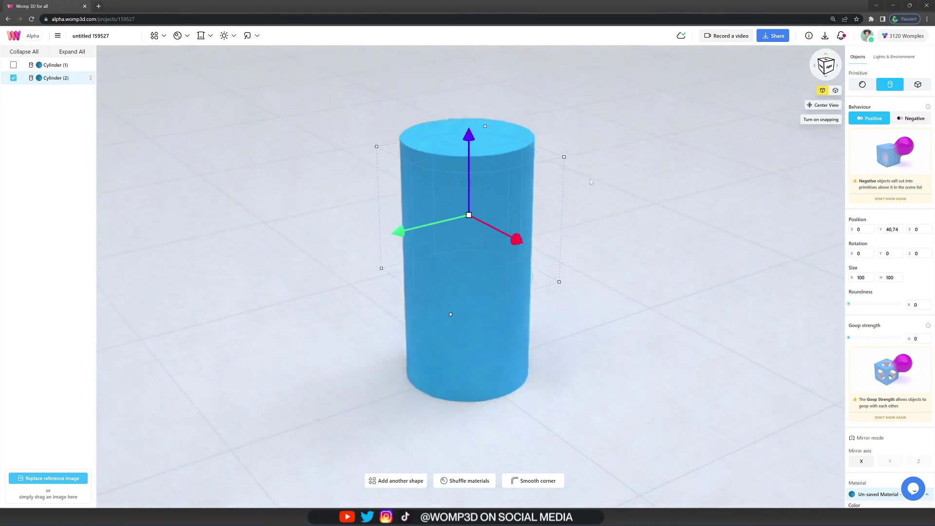
left_click_drag(468, 135, 468, 124)
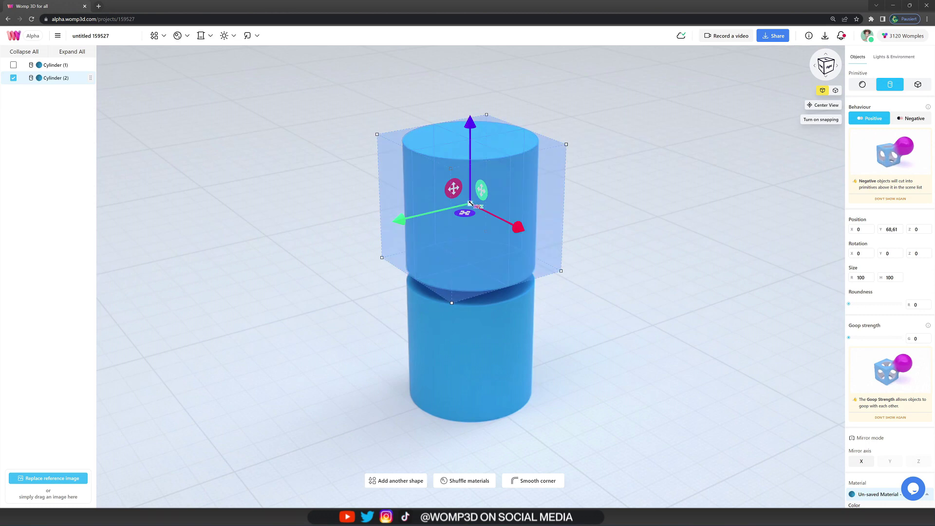
left_click_drag(471, 203, 456, 189)
left_click_drag(470, 128, 513, 183)
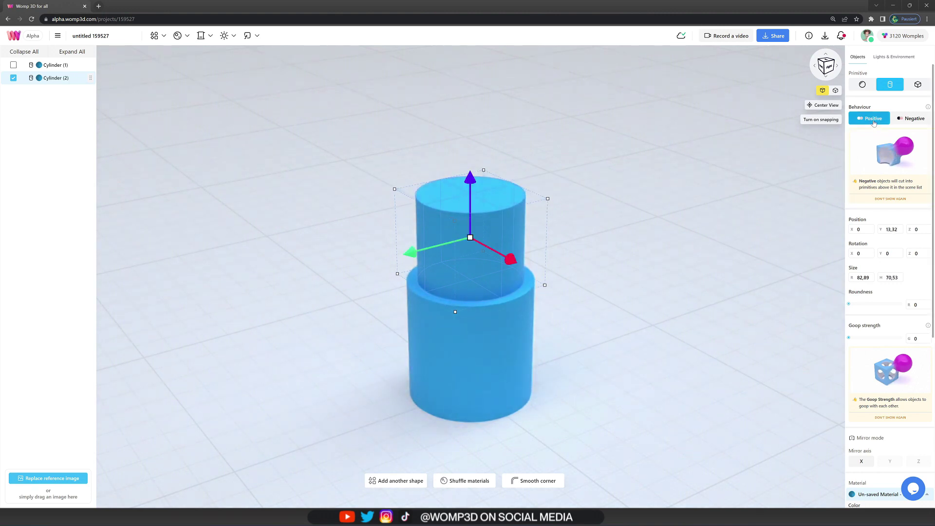
Make Cylinder (2) Negative and sink it into the first cylinder to hollow it.
left_click(908, 120)
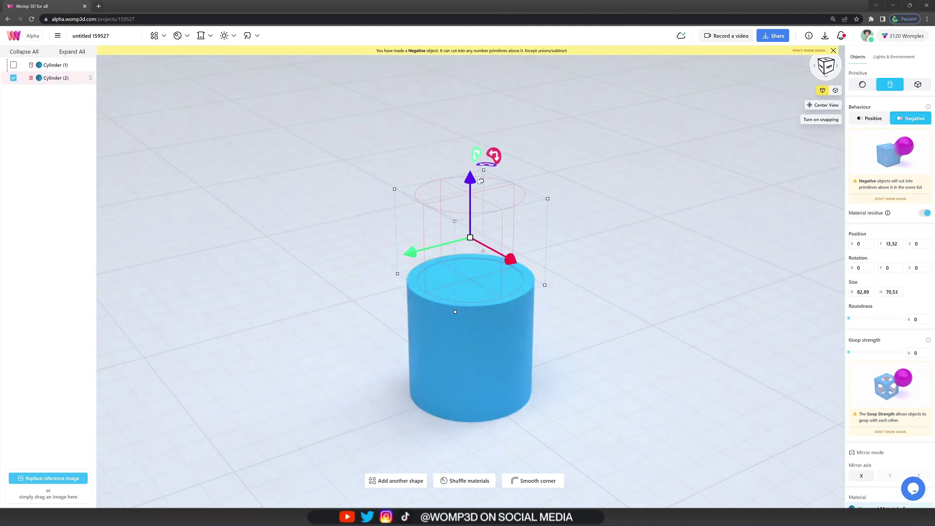
left_click_drag(470, 179, 477, 259)
left_click_drag(547, 209, 564, 179)
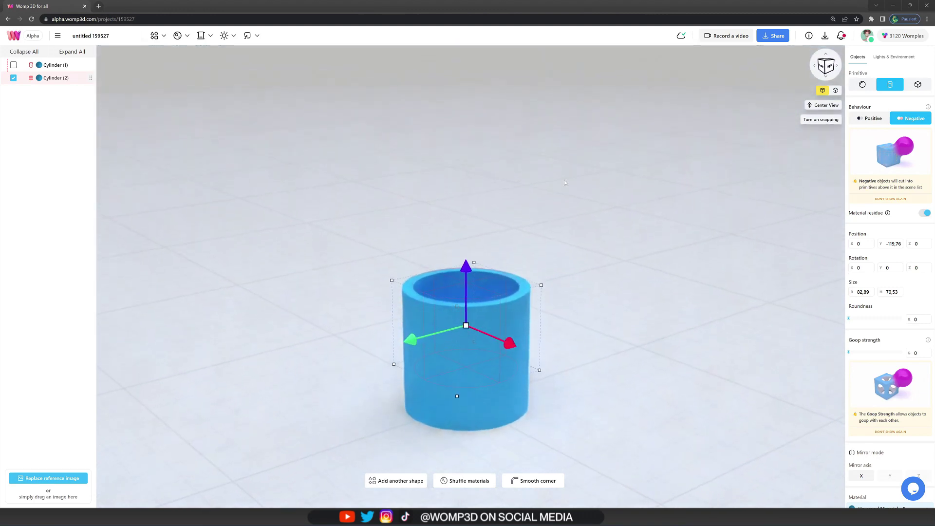
Give the mug body, Cylinder (1), a roundness of 6.
left_click(492, 401)
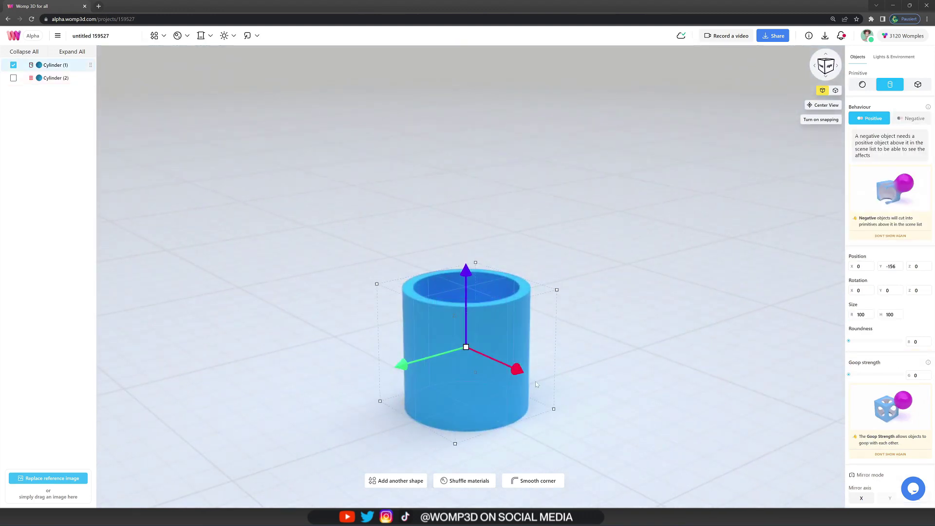
scroll(867, 297, "down", 1)
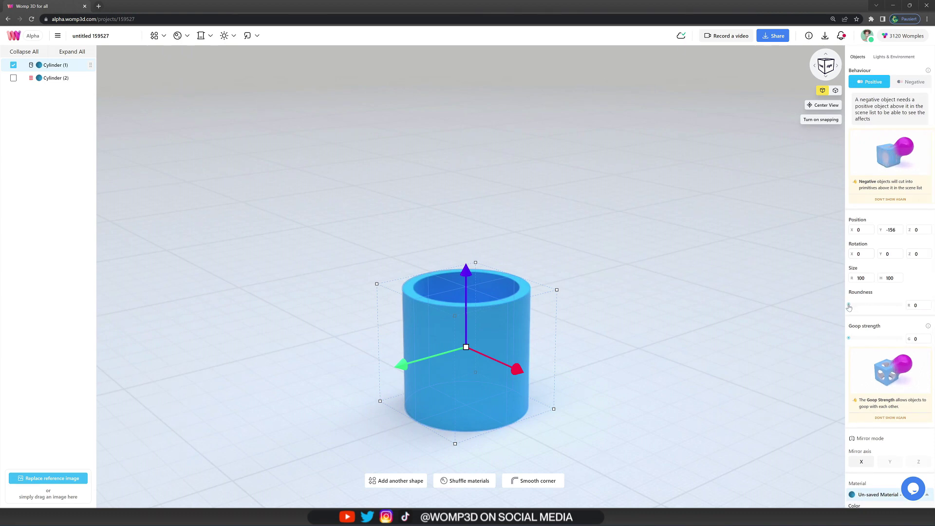
left_click_drag(850, 305, 854, 309)
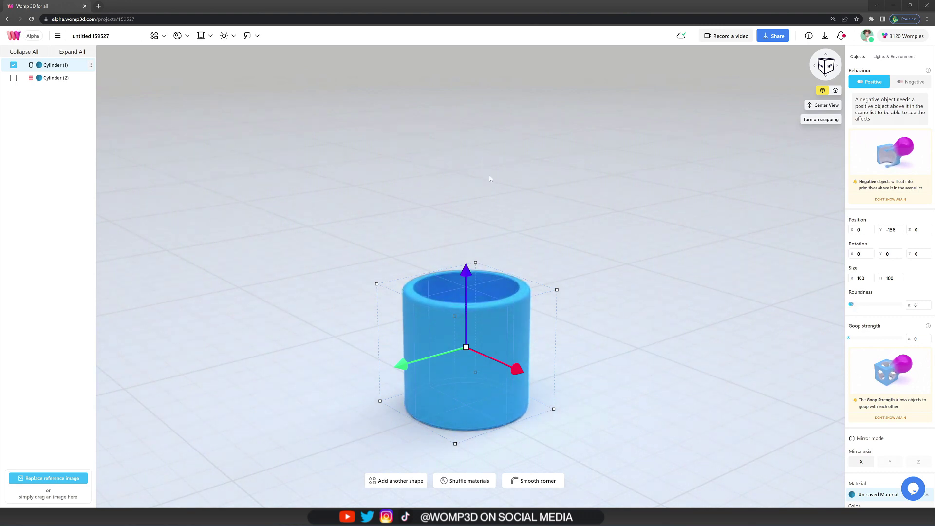
Give the inner cutter Goop strength 8 and lower it, still Negative, into the cup.
left_click(56, 78)
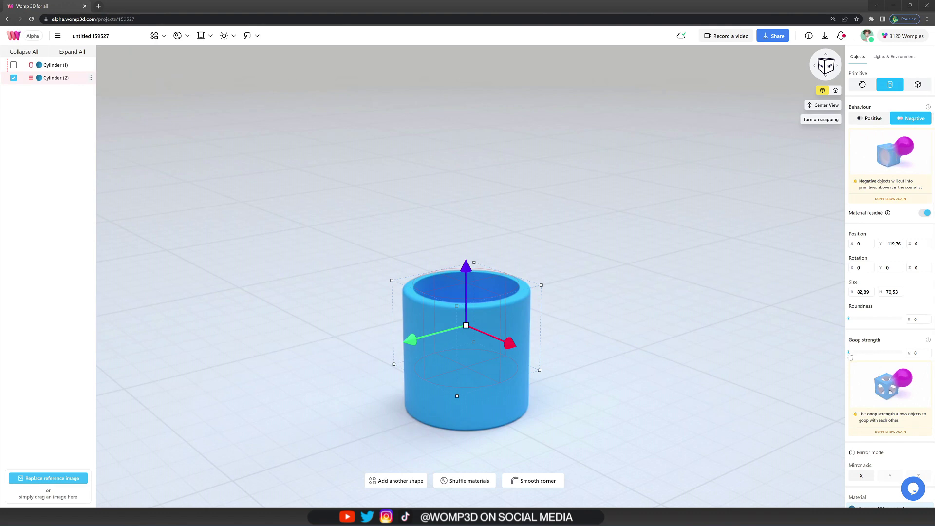
mouse_move(850, 356)
left_mouse_down()
mouse_move(864, 357)
mouse_move(848, 356)
left_mouse_up()
left_click(873, 118)
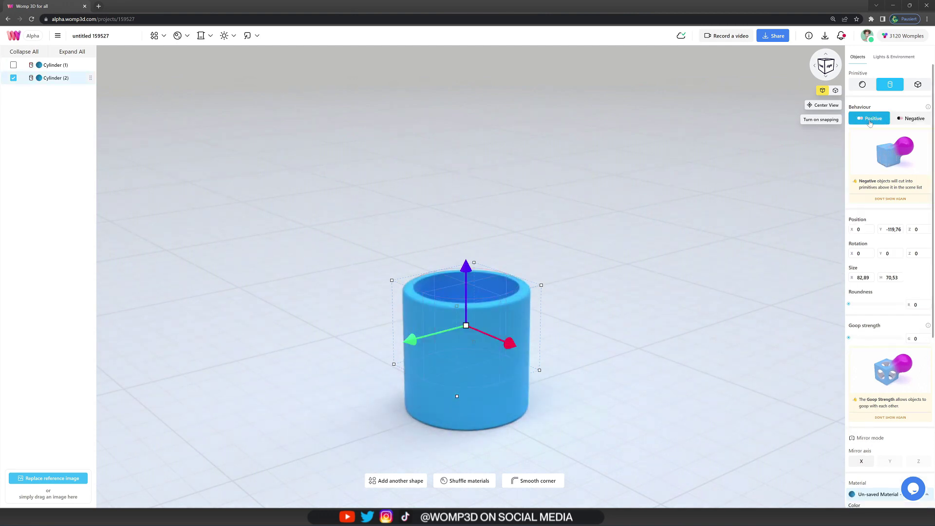
left_click_drag(466, 266, 466, 155)
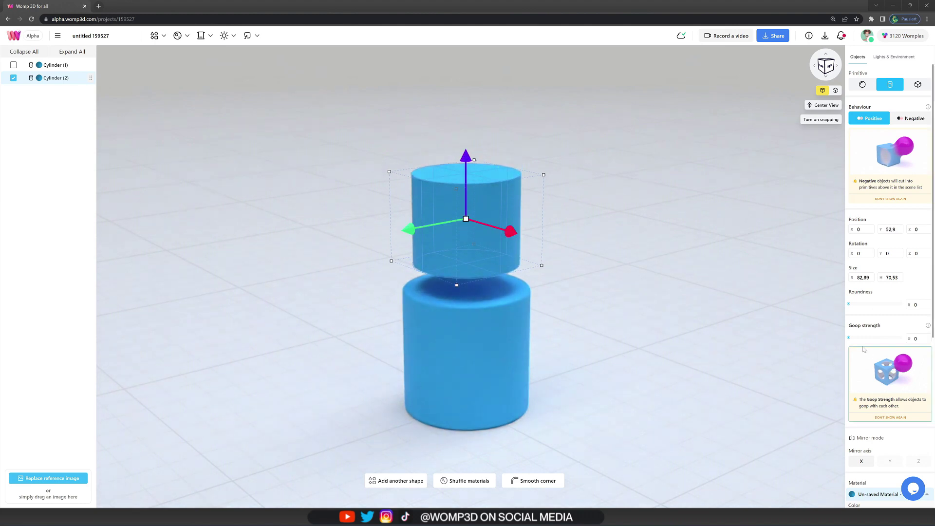
mouse_move(848, 337)
left_mouse_down()
mouse_move(891, 339)
mouse_move(850, 339)
left_mouse_up()
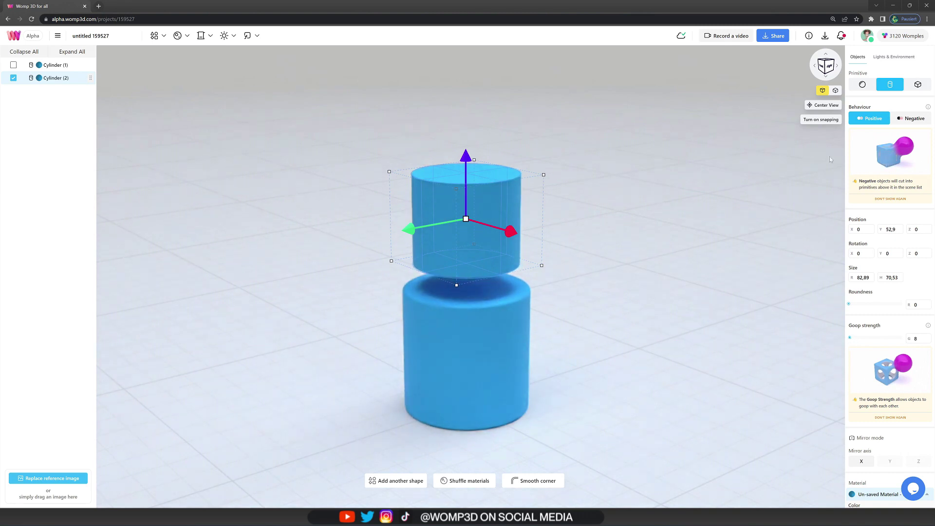
left_click(911, 118)
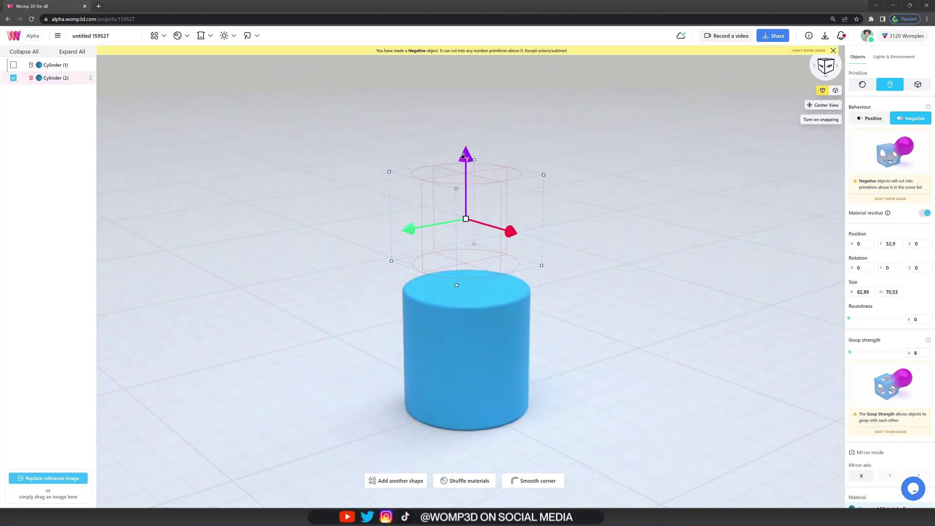
left_click_drag(463, 156, 470, 259)
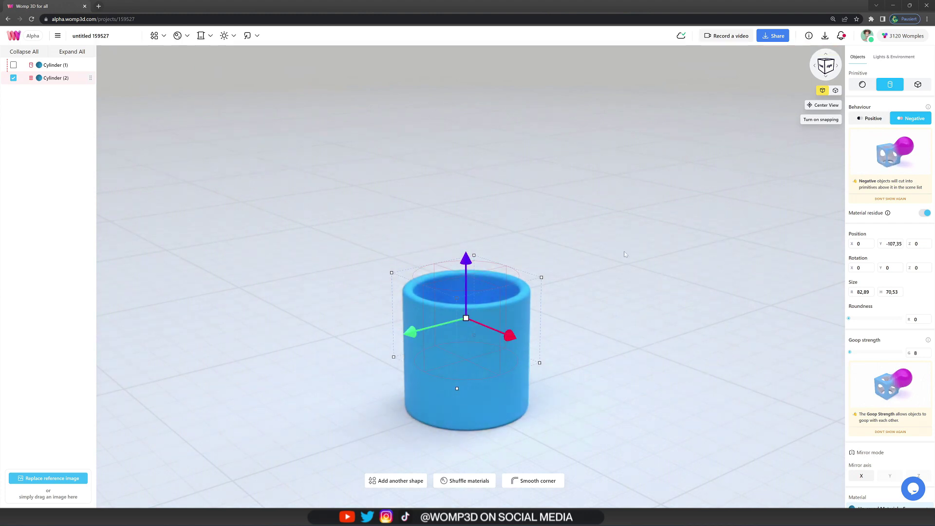
key("ctrl+v")
Move the pasted cutter below the cup base and raise its Goop strength to 88.
left_click_drag(525, 267, 501, 395)
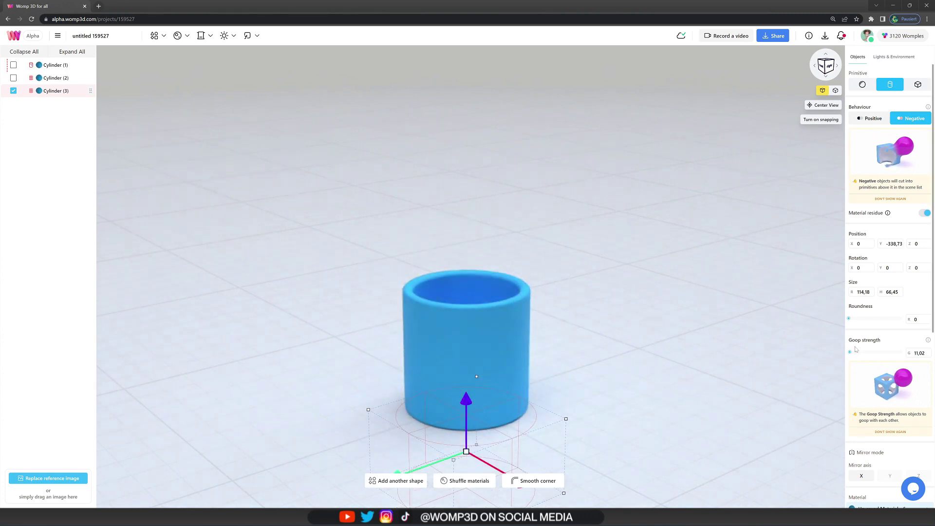
left_click_drag(850, 353, 857, 357)
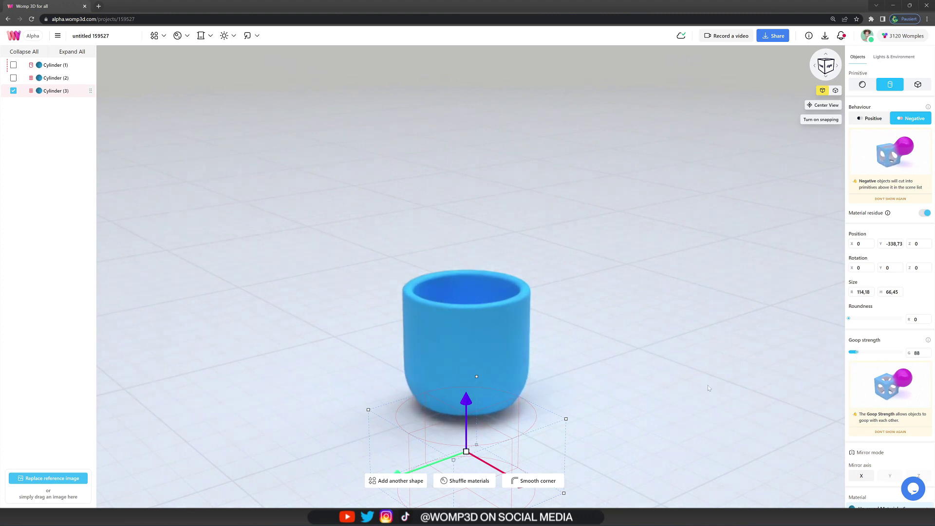
left_click(708, 388)
left_click_drag(649, 382, 634, 395)
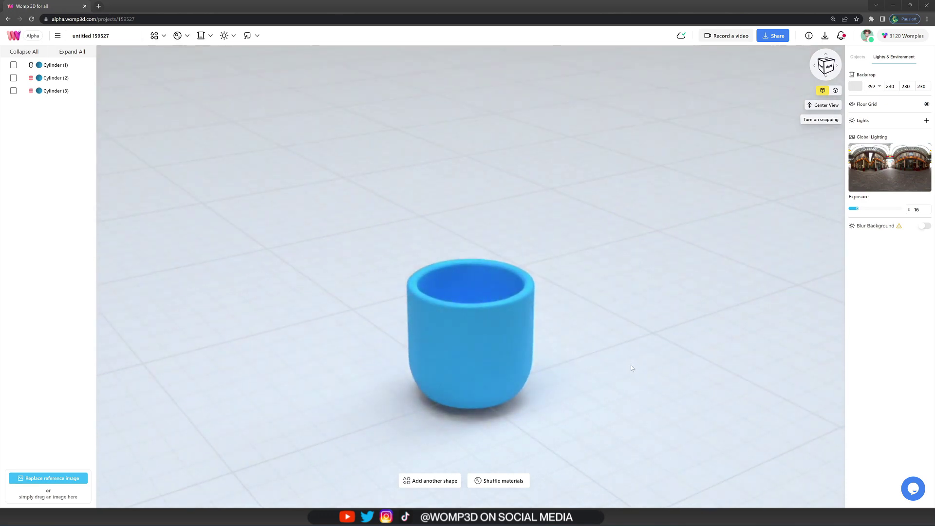
left_click(503, 334)
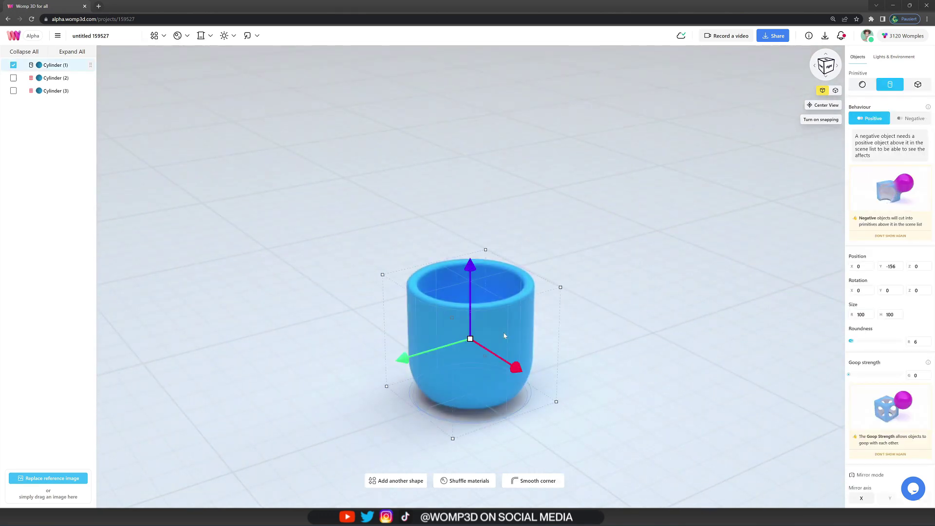
Paste a cup copy resized to 86.02, move it last in the list and lower it inside.
key("ctrl+v")
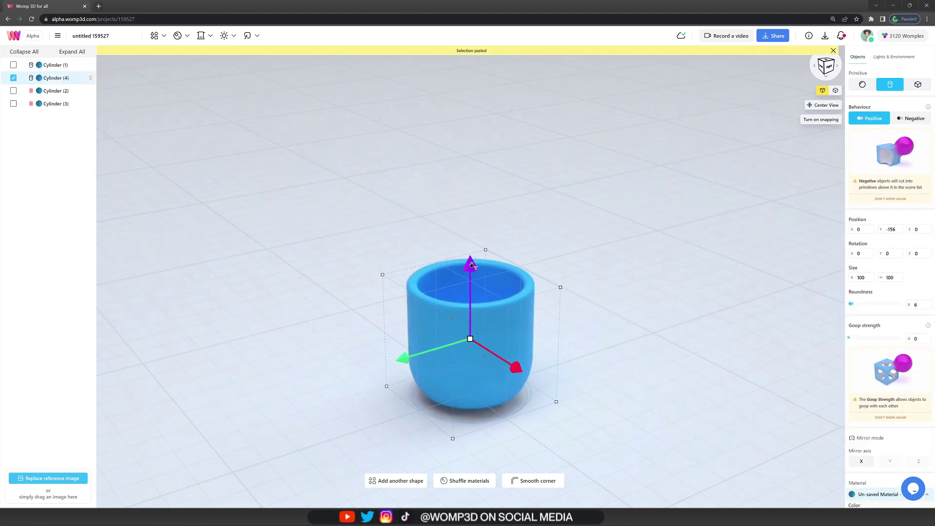
left_click_drag(471, 267, 472, 209)
scroll(455, 269, "down", 4)
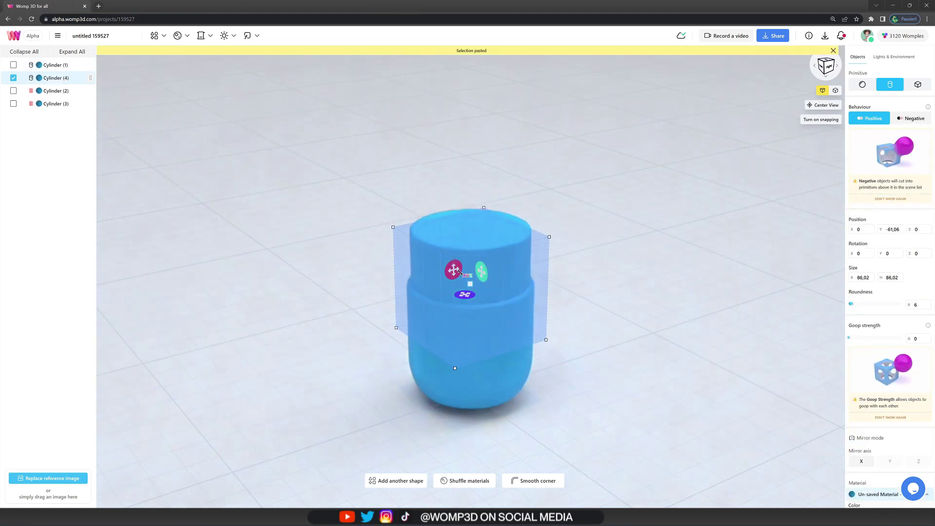
mouse_move(470, 215)
left_mouse_down()
mouse_move(475, 228)
mouse_move(479, 170)
mouse_move(485, 215)
left_mouse_up()
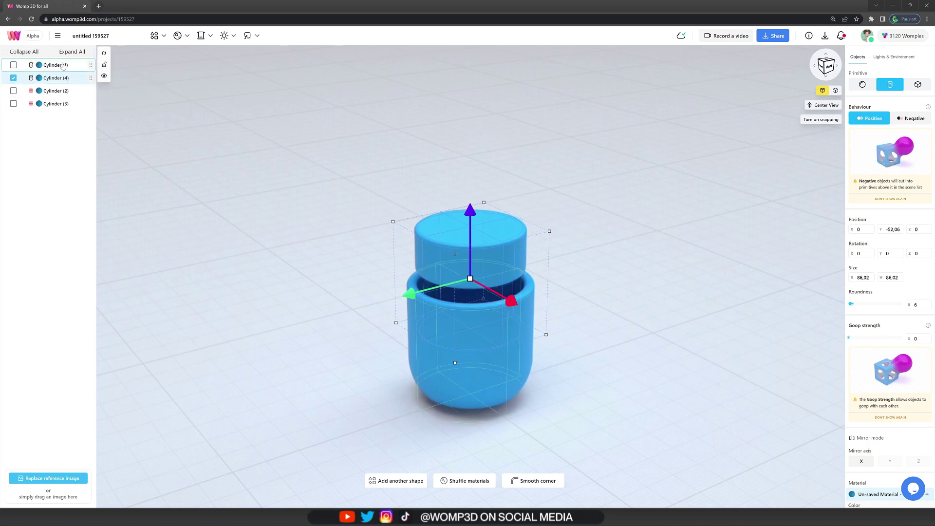
left_click_drag(63, 81, 60, 112)
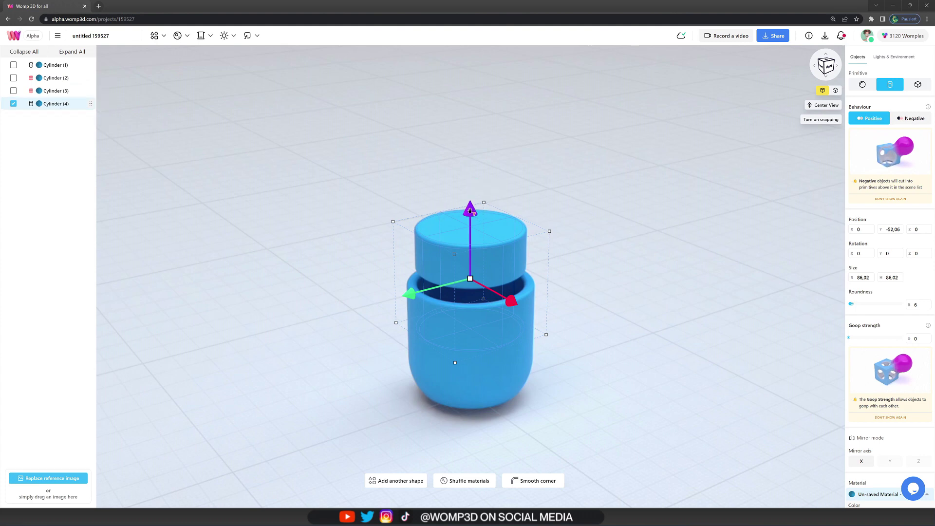
left_click_drag(470, 210, 483, 267)
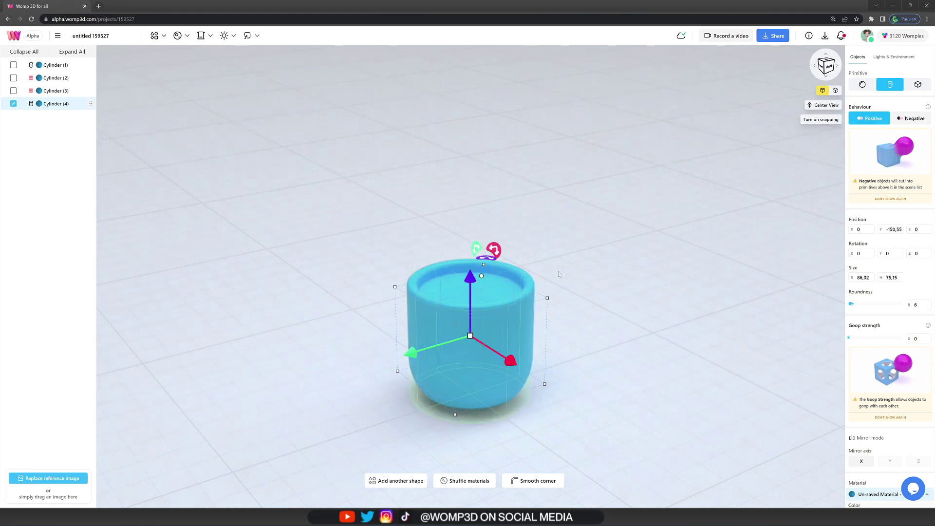
scroll(887, 158, "down", 3)
Make the cup contents glassy olive, RGB 155 144 82, with Roughness 1 and Glass 90.
scroll(888, 289, "down", 3)
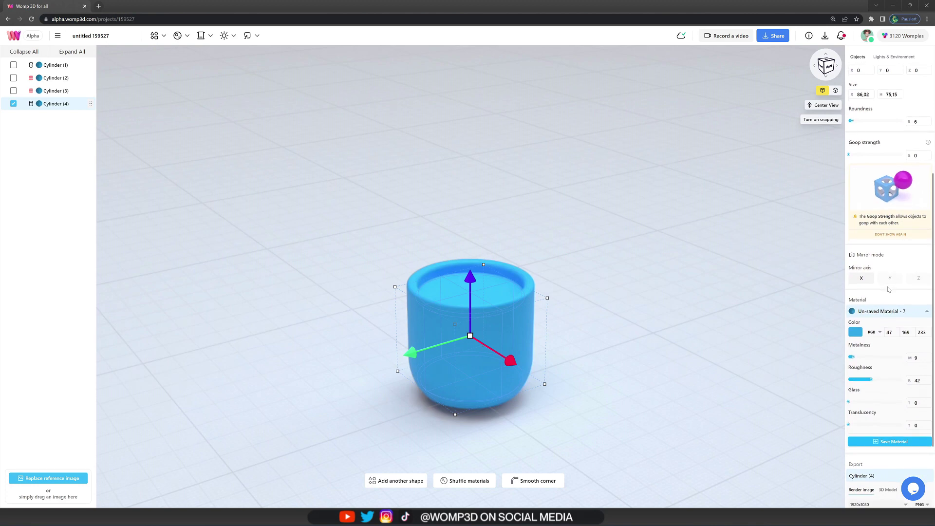
left_click(855, 260)
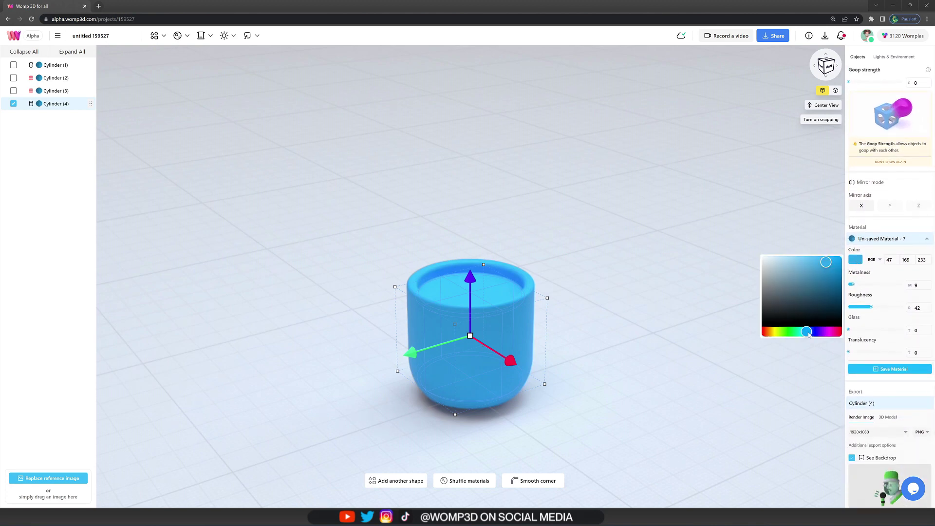
left_click_drag(808, 334, 774, 338)
left_click_drag(799, 281, 799, 282)
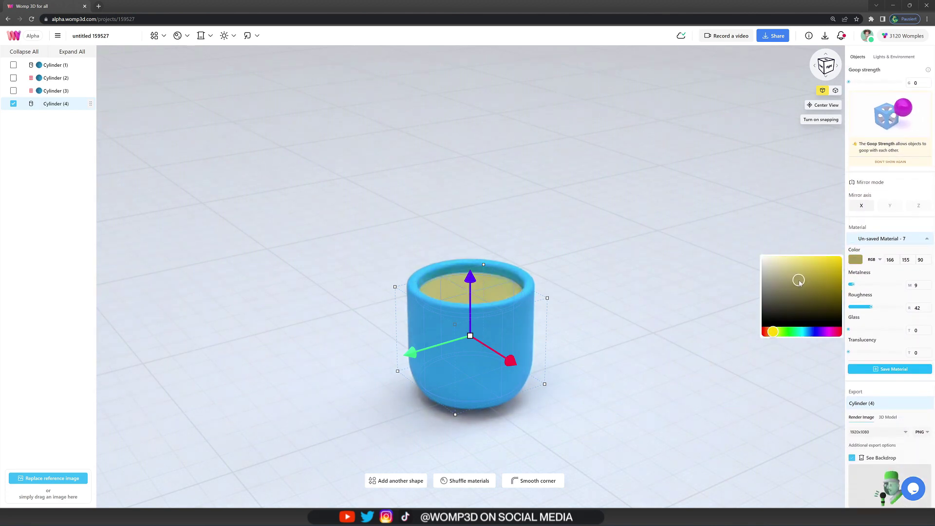
left_click(853, 307)
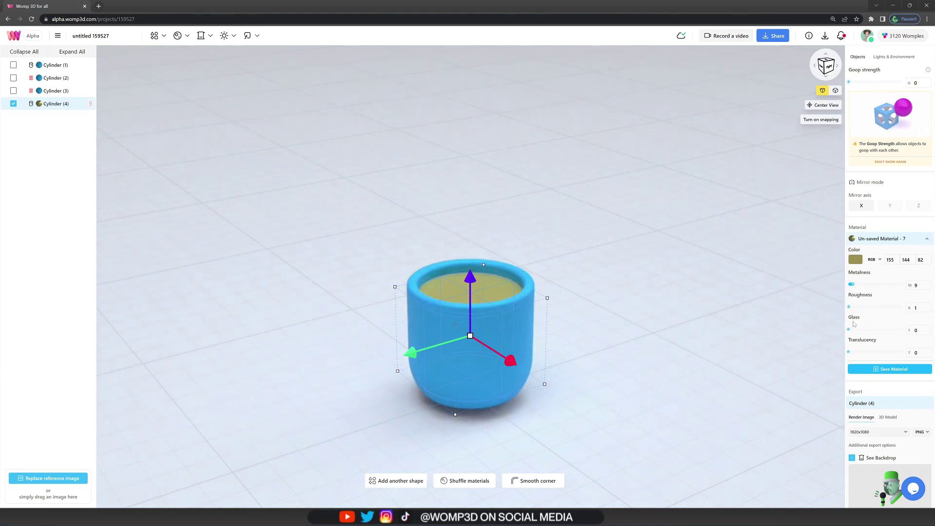
left_click_drag(863, 333, 897, 333)
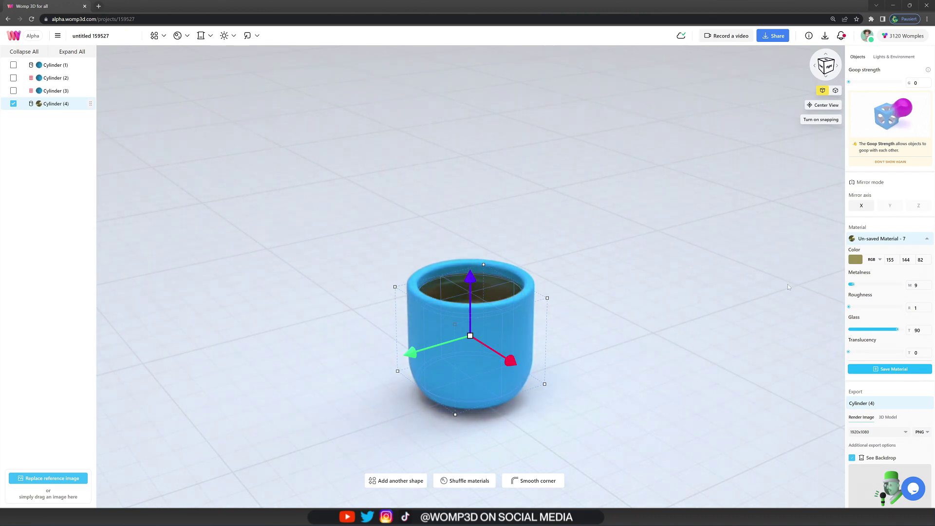
left_click_drag(853, 286, 852, 286)
left_click(680, 284)
left_click_drag(539, 278, 541, 252)
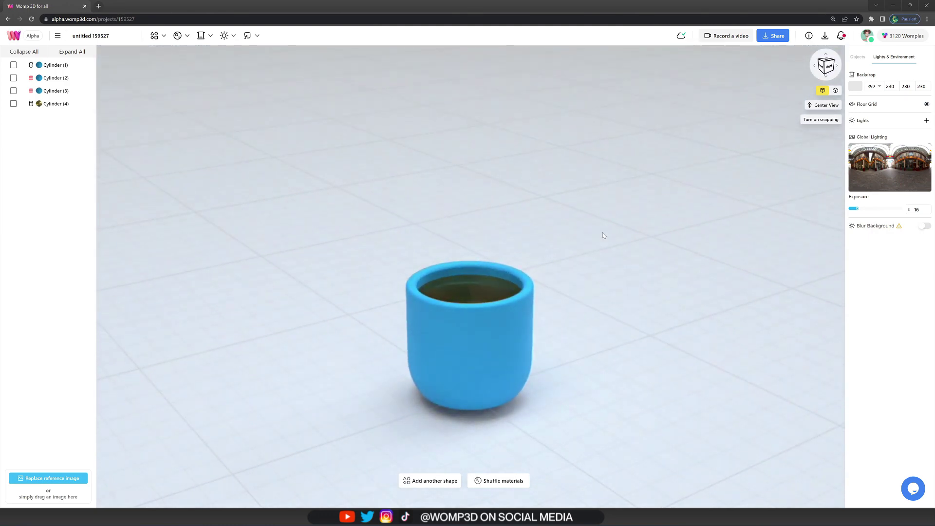
left_click(496, 347)
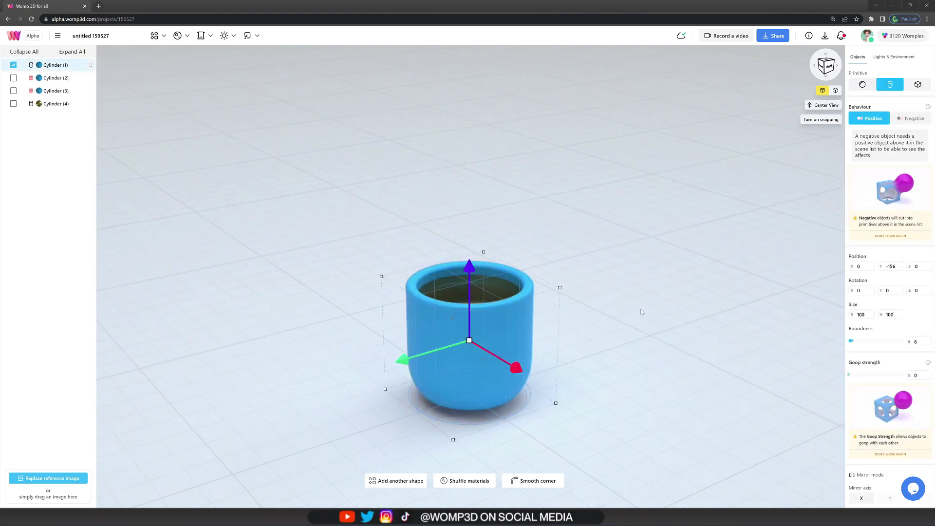
Paste another cup copy beside the mug and rotate it 90 degrees onto its side.
key("ctrl+v")
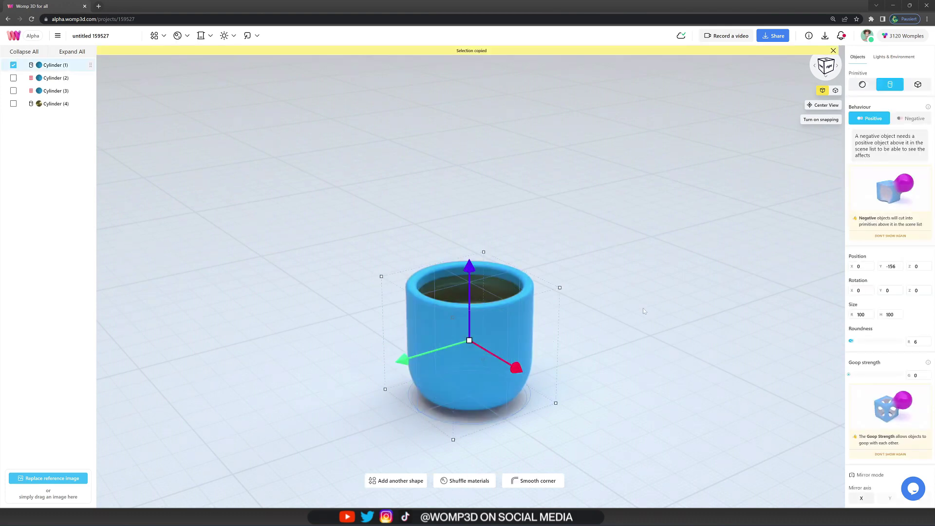
left_click_drag(401, 360, 270, 384)
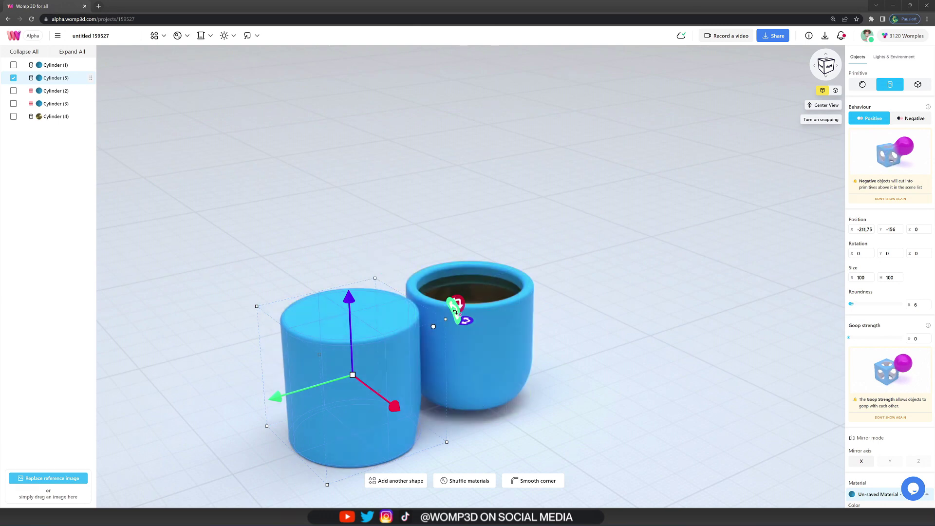
left_click_drag(455, 312, 482, 409)
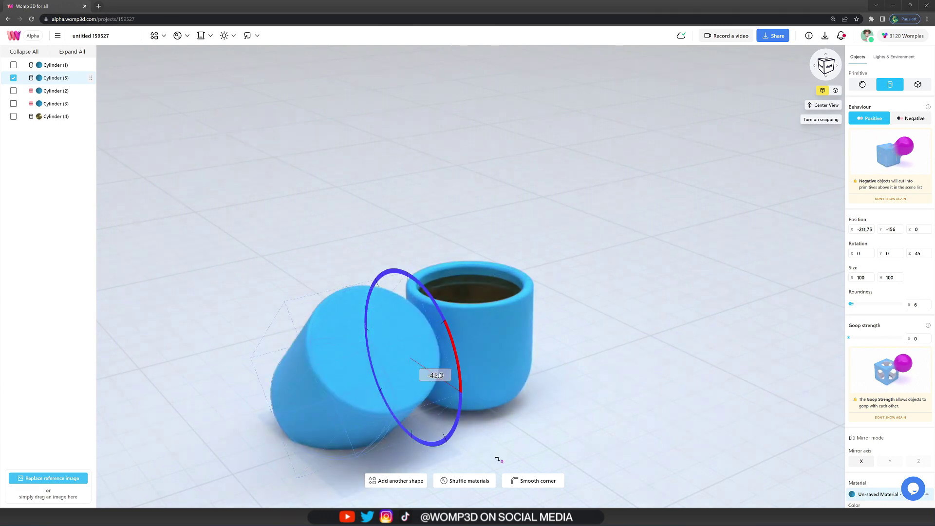
left_click_drag(499, 460, 499, 475)
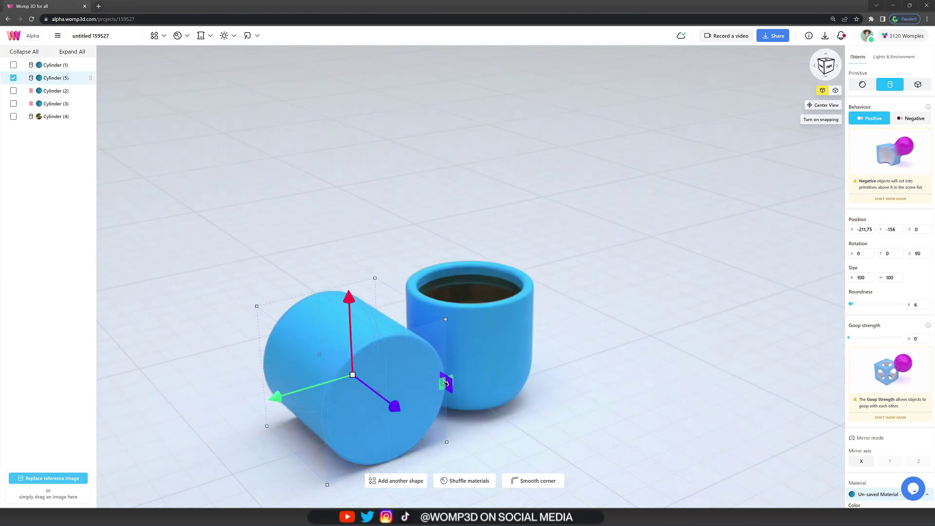
Flatten and shrink the disc to 58.27 by 10.41, pressing it against the mug's side.
left_click_drag(446, 383, 425, 368)
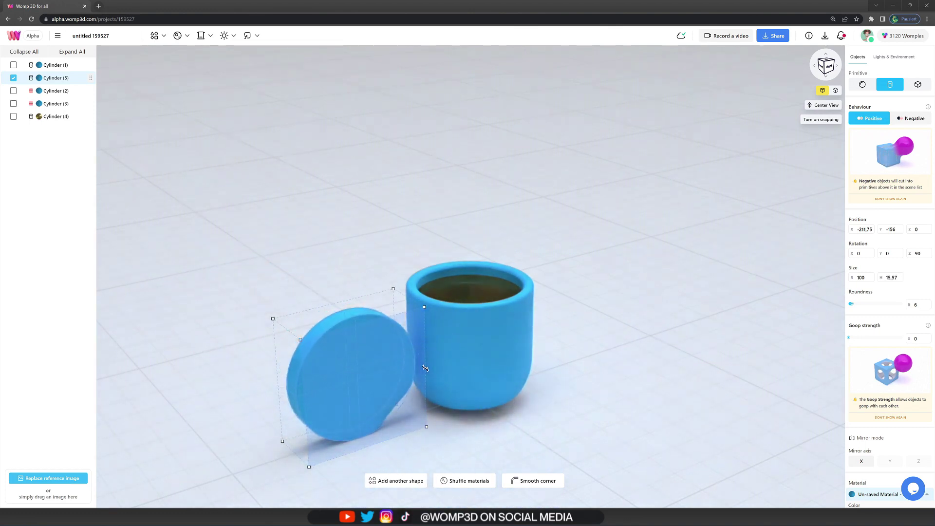
left_click_drag(425, 368, 413, 353)
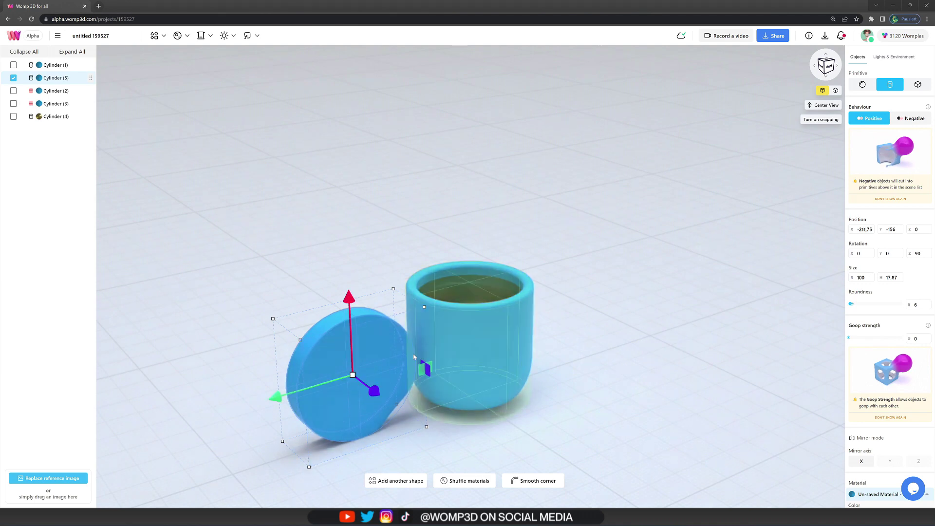
mouse_move(342, 361)
left_mouse_down()
mouse_move(297, 390)
mouse_move(360, 364)
left_mouse_up()
left_click_drag(455, 444, 367, 413)
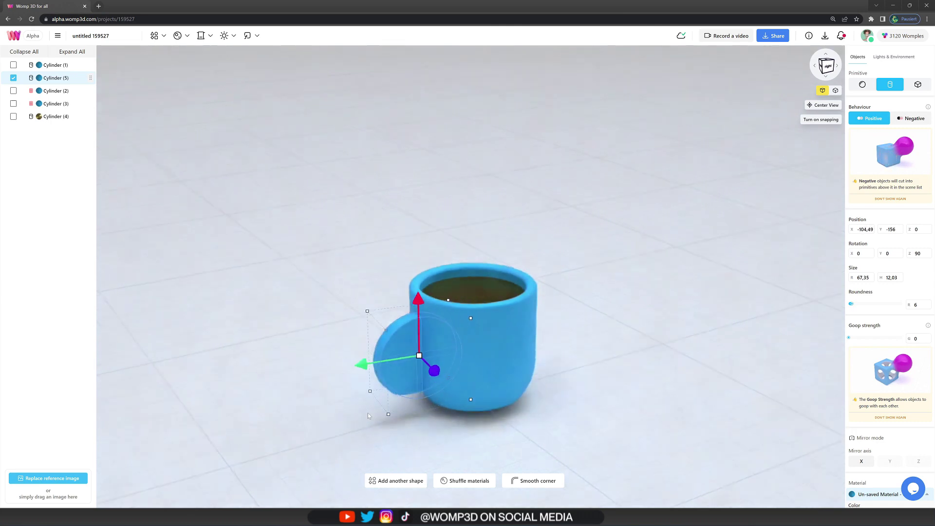
left_click_drag(426, 359, 421, 354)
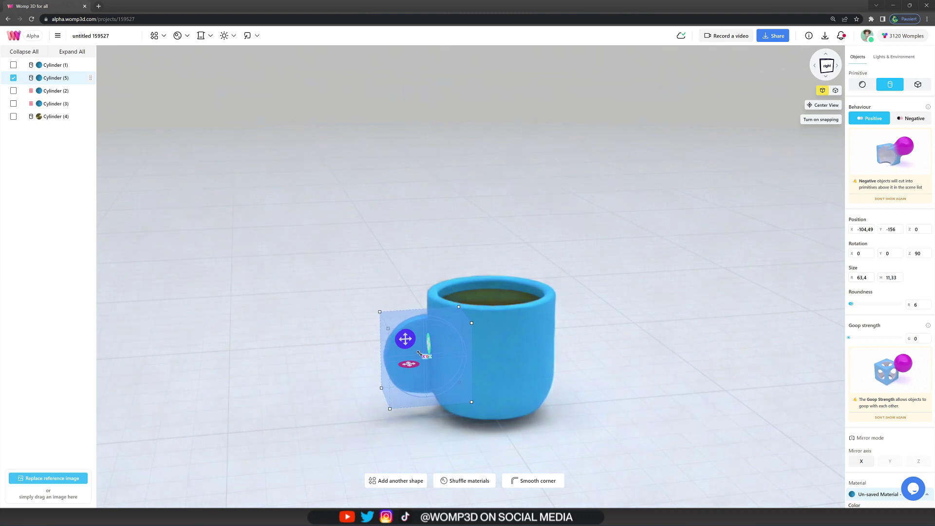
left_click_drag(419, 303, 425, 300)
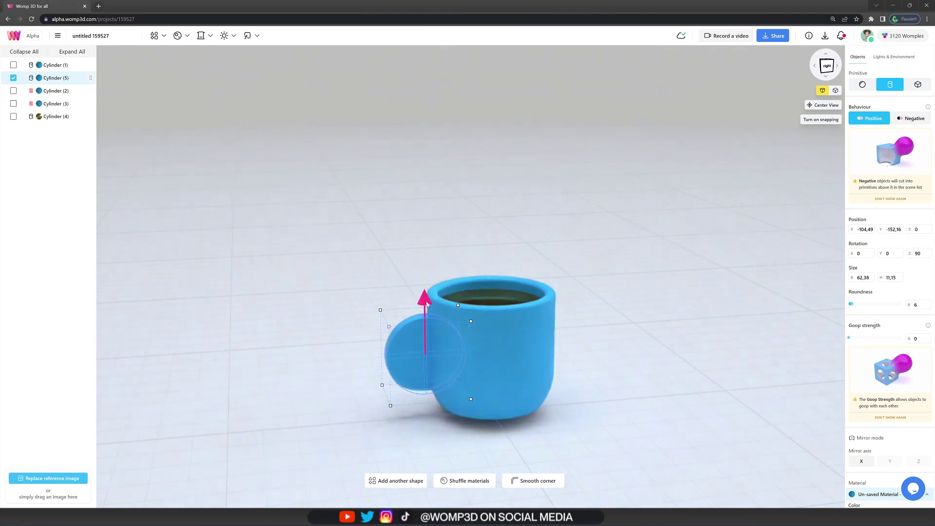
left_click_drag(424, 354, 419, 350)
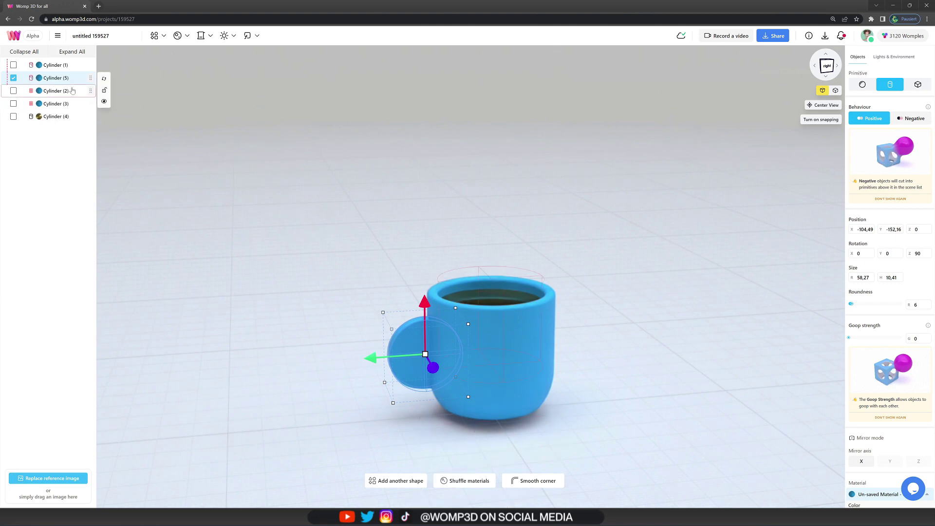
Paste a copy of disc Cylinder (5), stretch it into a long rod, then shrink it uniformly.
left_click_drag(69, 79, 69, 61)
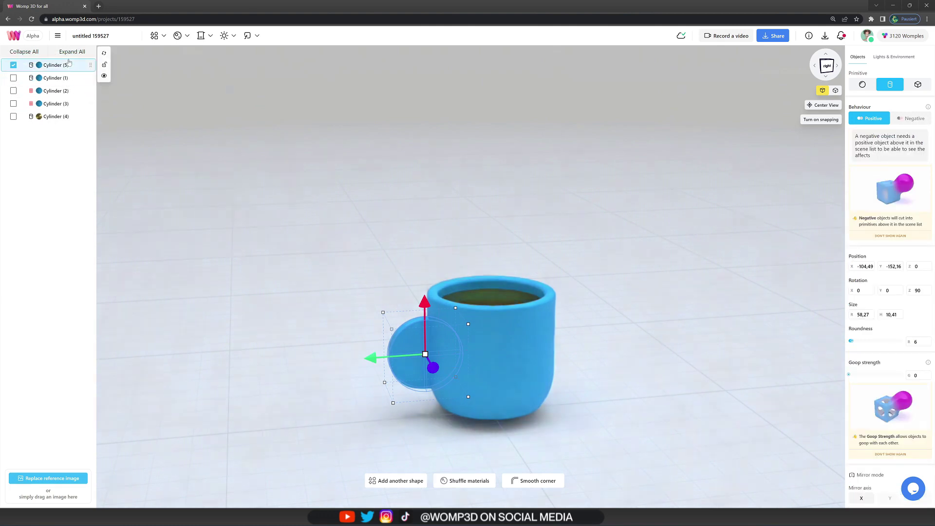
key("ctrl+v")
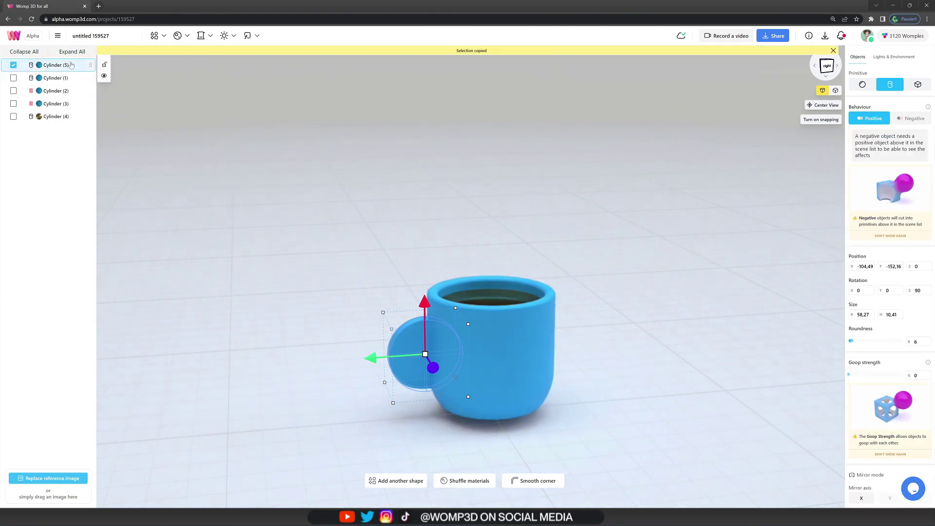
middle_click_drag(301, 437, 452, 359)
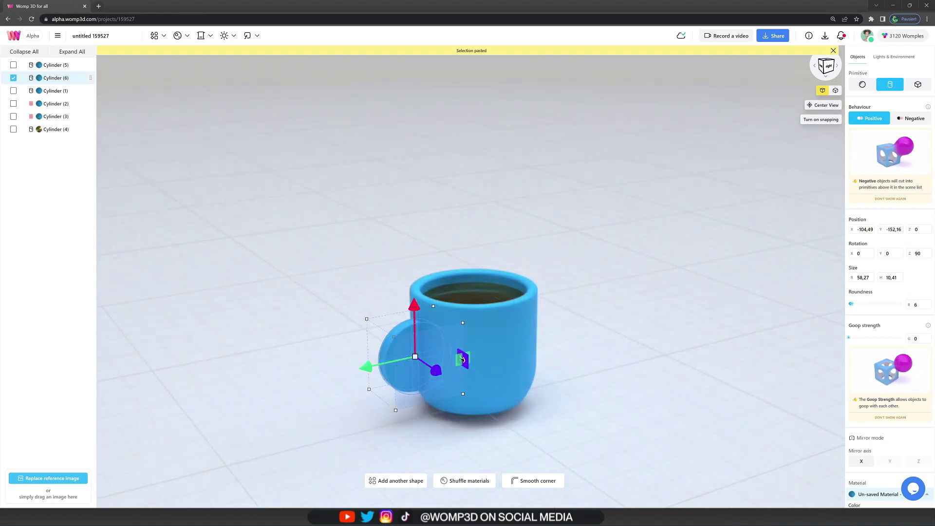
left_click_drag(468, 368, 510, 387)
left_click_drag(414, 364, 397, 342)
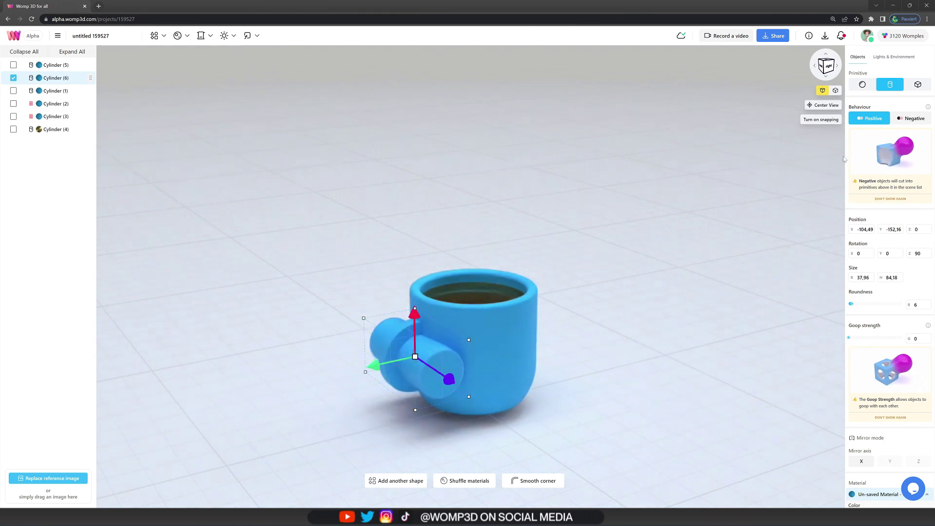
Make the copy Negative at 31.52 by 69.9 with goop 22.62 so it cuts through the disc.
left_click(908, 118)
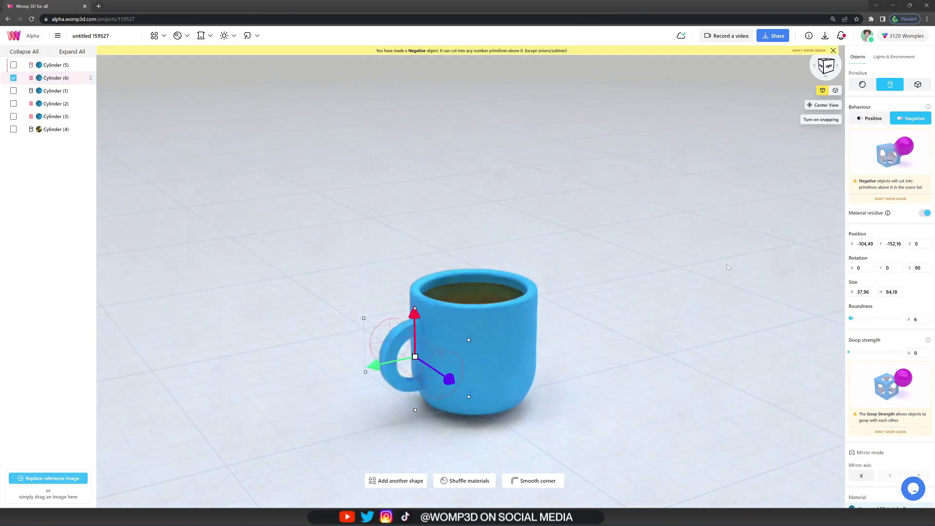
left_click_drag(420, 357, 383, 354)
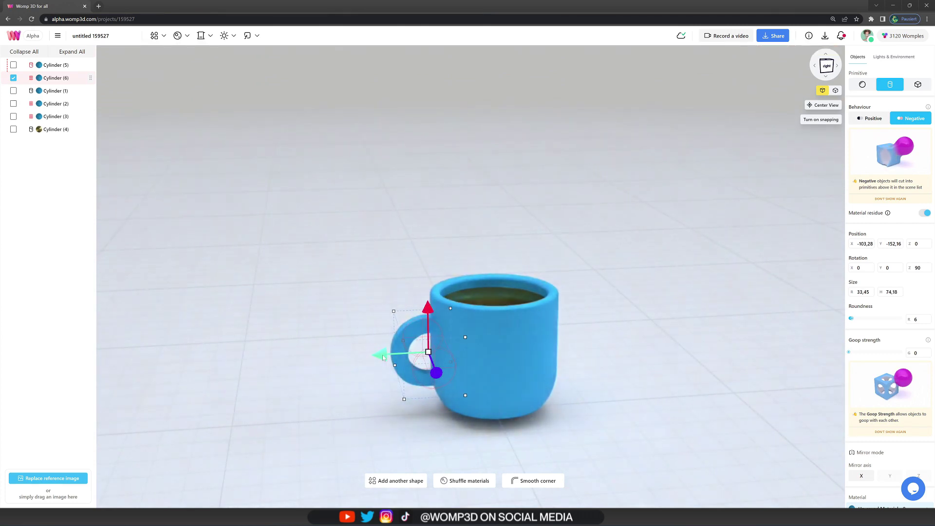
left_click_drag(851, 355, 851, 356)
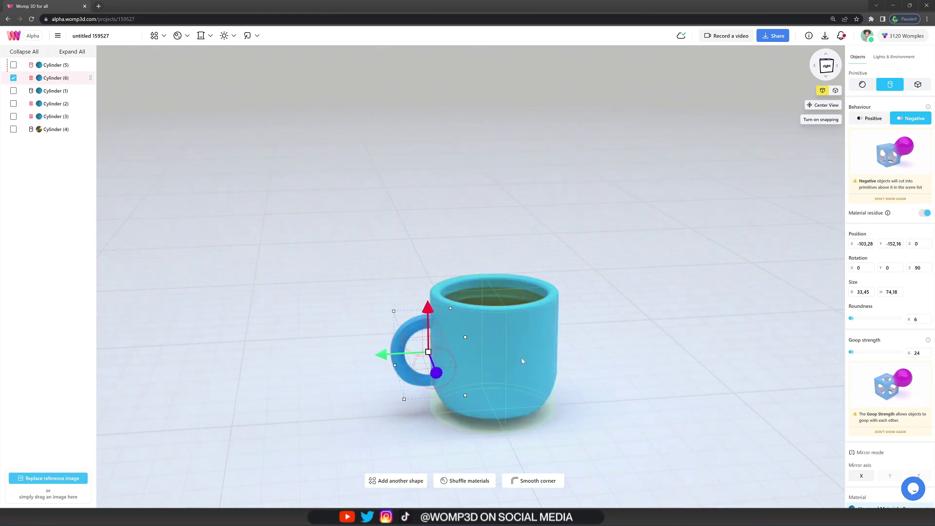
left_click_drag(422, 351, 424, 350)
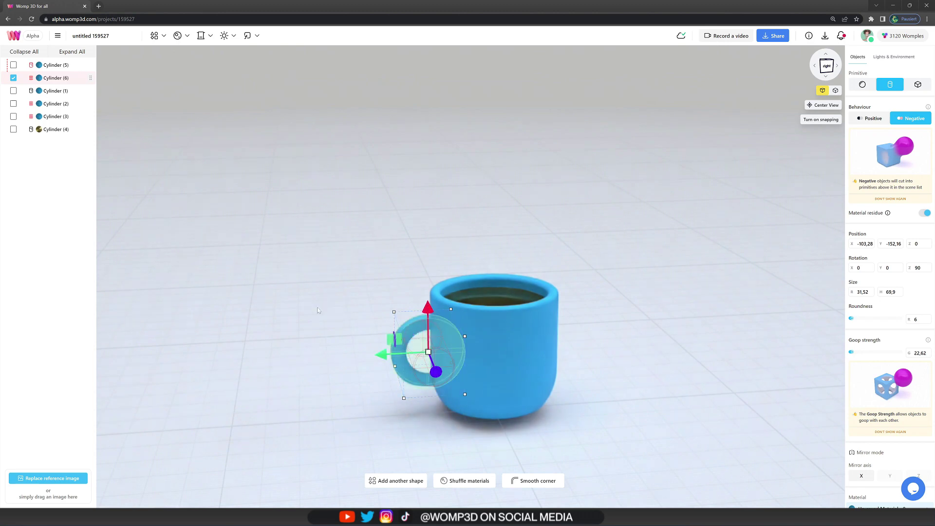
left_click(62, 68)
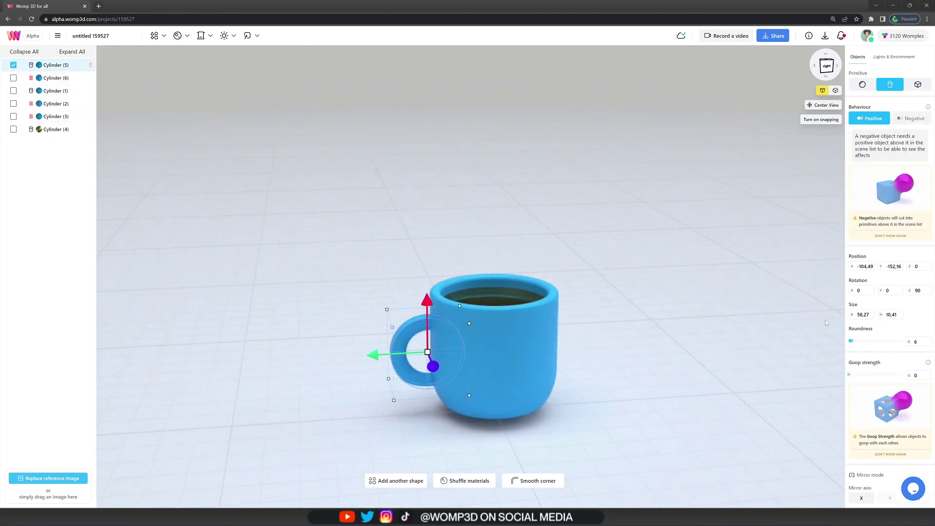
Raise Cylinder (5)'s roundness to 100 and orbit to inspect the rounded ring handle.
left_click_drag(853, 342, 885, 344)
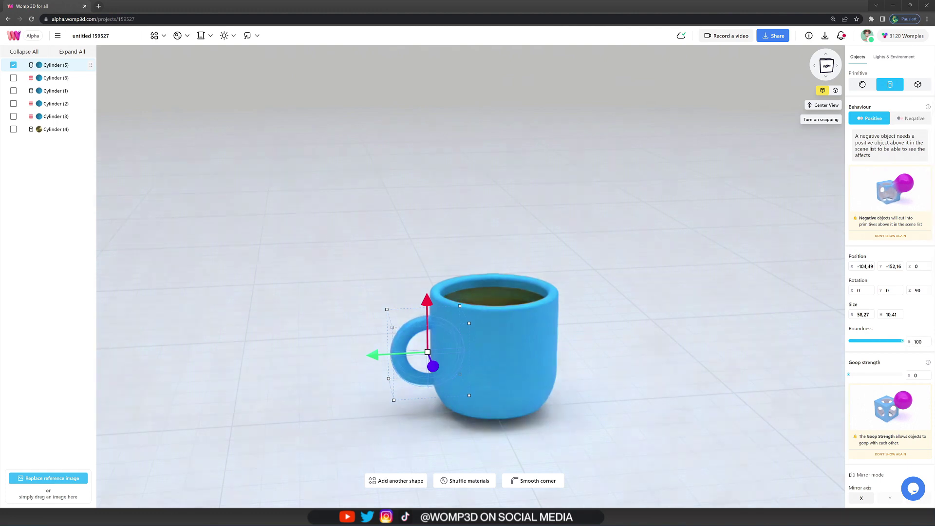
left_click(592, 362)
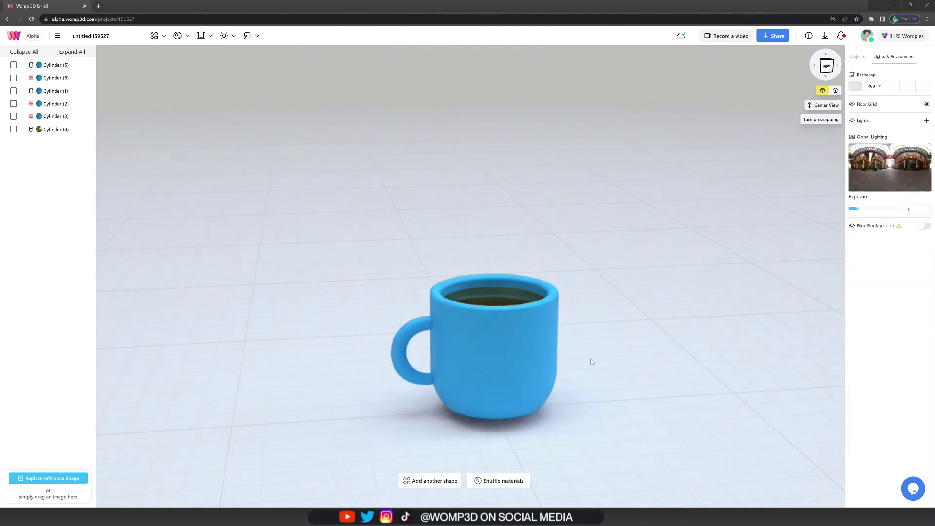
left_click_drag(606, 343, 598, 379)
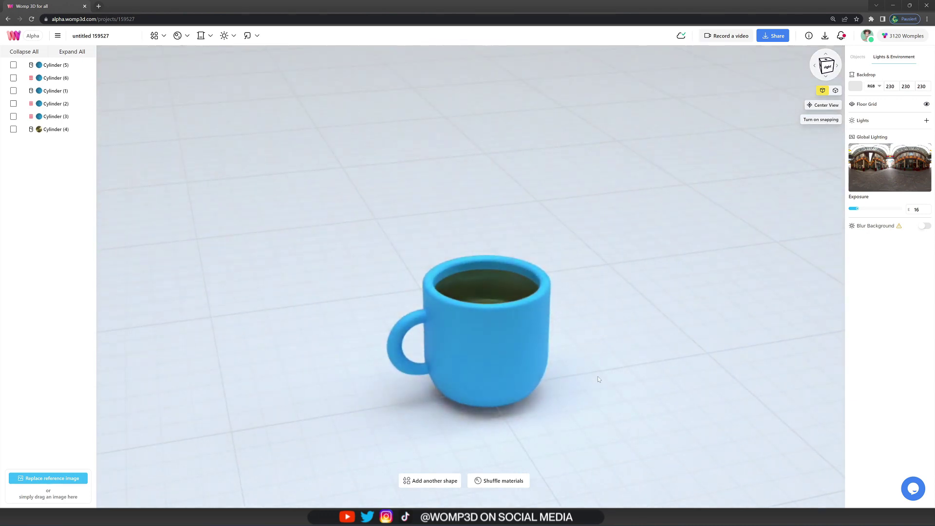
left_click_drag(592, 374, 590, 373)
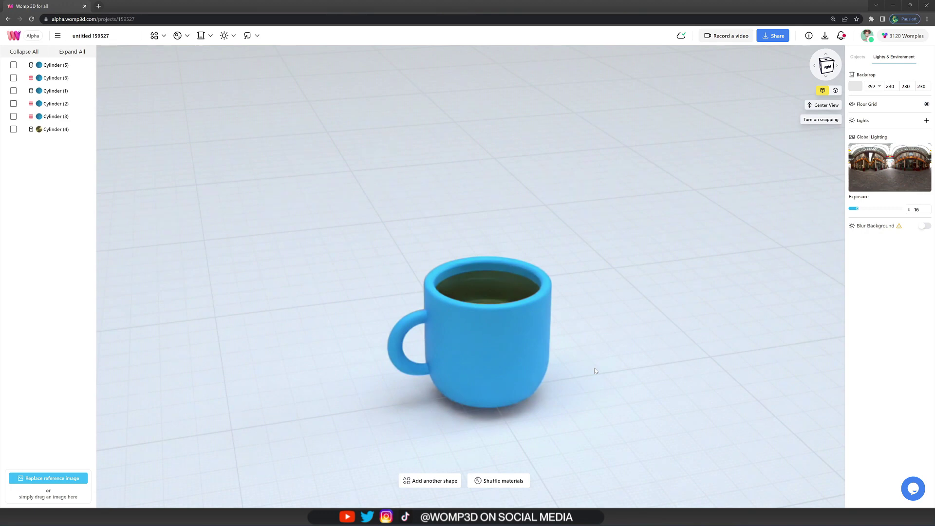
Union the six mug cylinders into a group named 'coffee cup' and collapse the scene list.
left_click(77, 69)
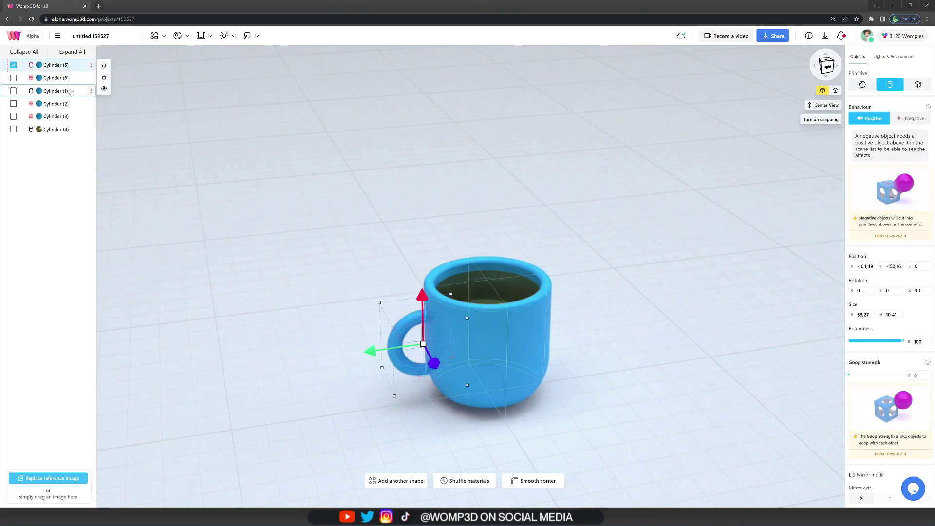
left_click(71, 135, "shift")
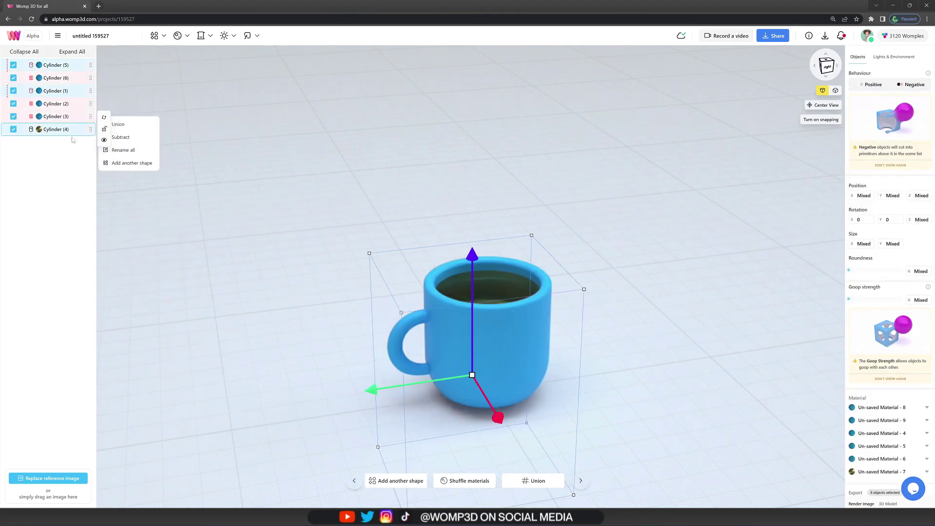
left_click(130, 128)
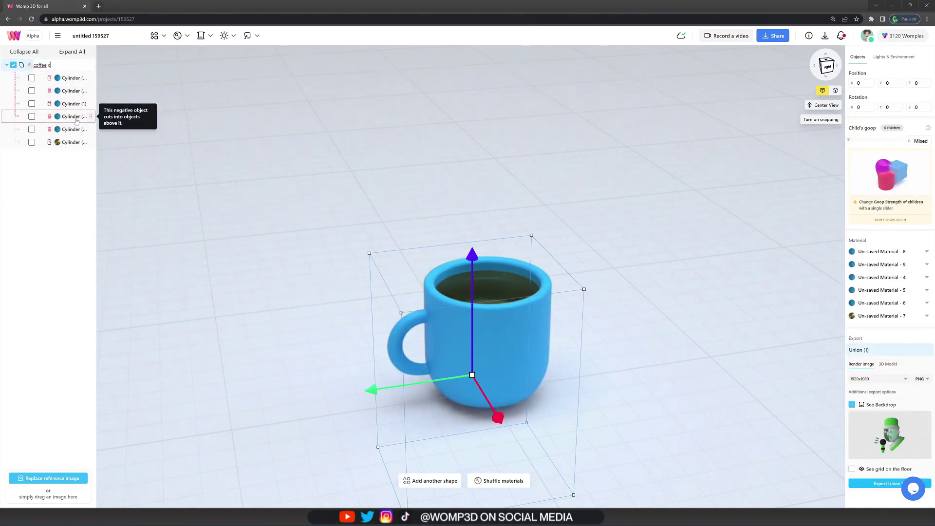
key("Return")
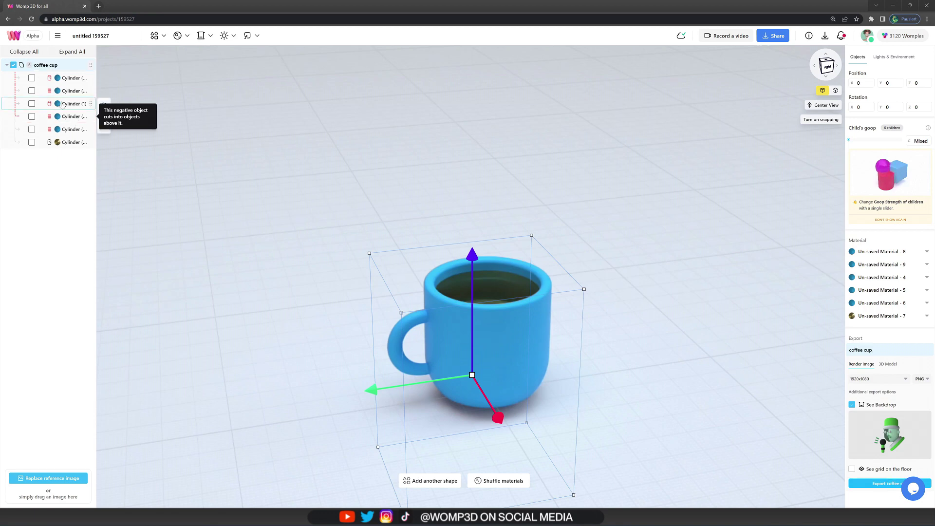
left_click(7, 65)
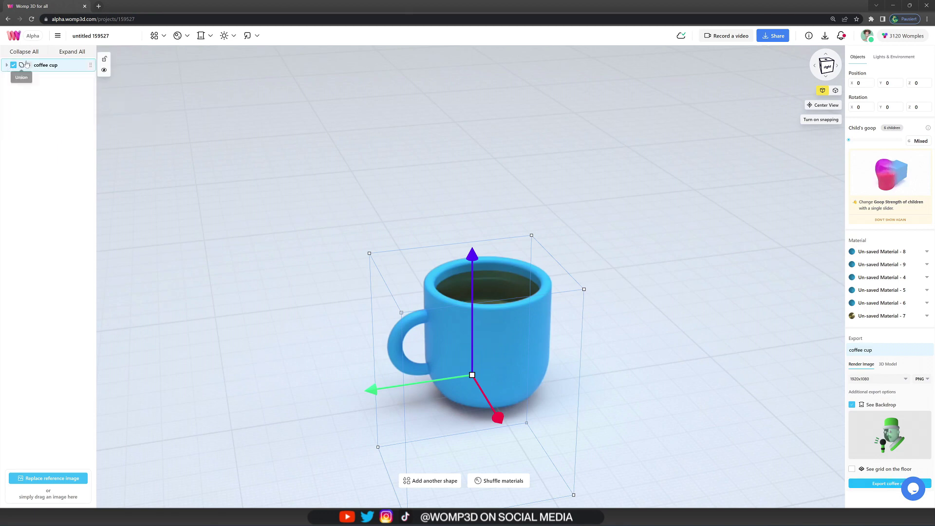
left_click(61, 54)
left_click(39, 53)
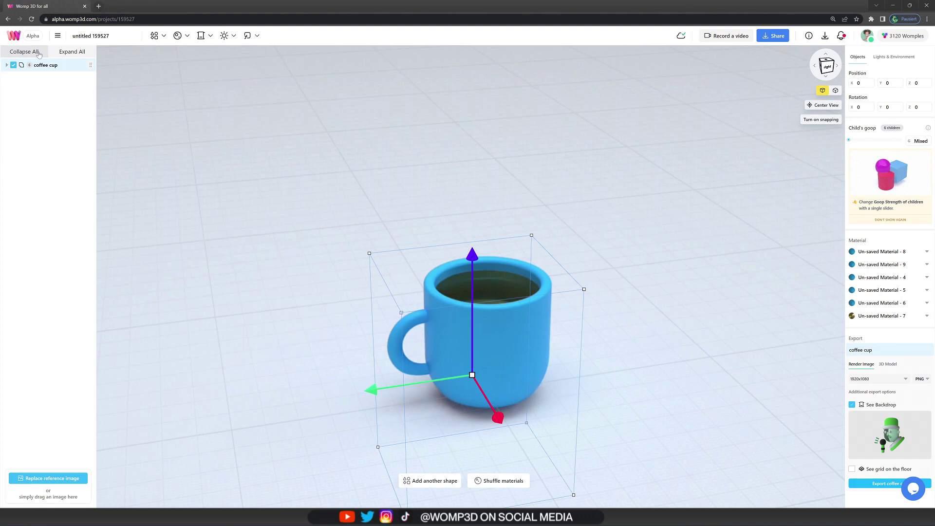
Keep the coffee cup centred and add a sphere primitive to the scene.
left_click(43, 67)
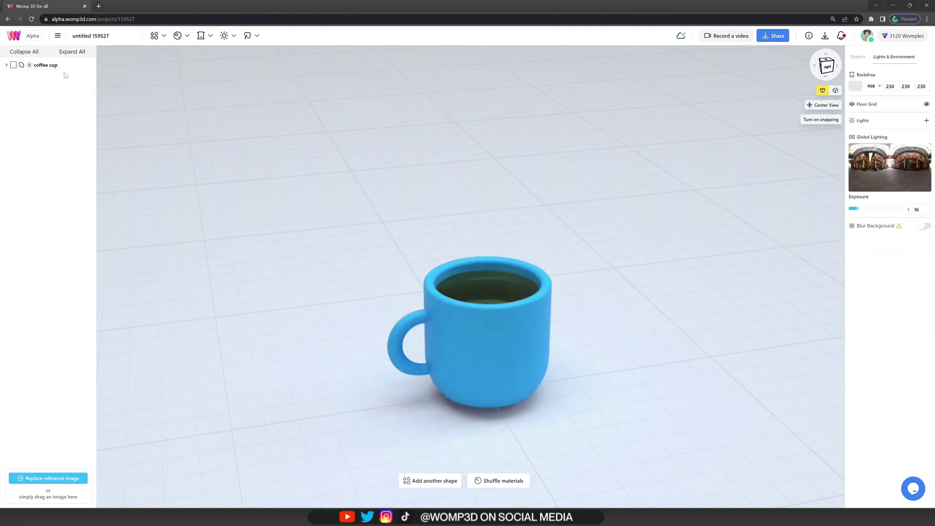
left_click(64, 73)
left_click_drag(374, 390, 341, 378)
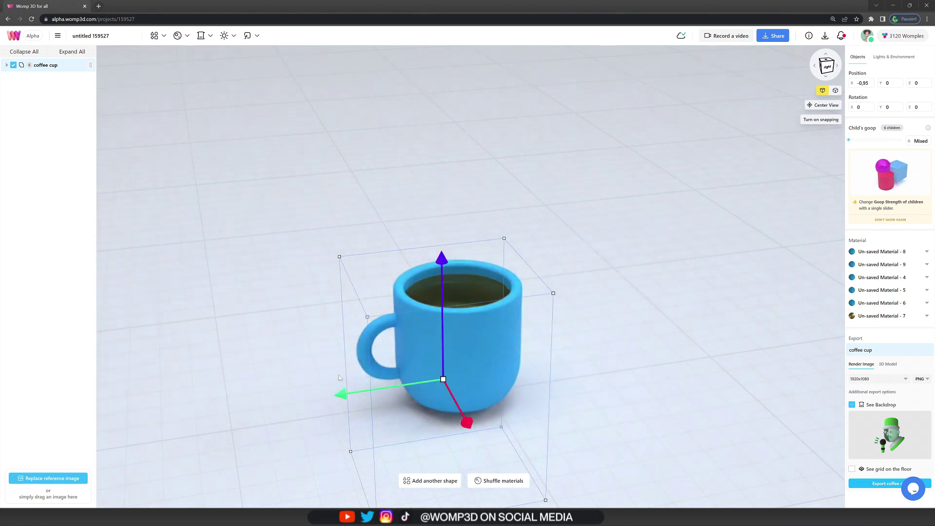
key("ctrl+z")
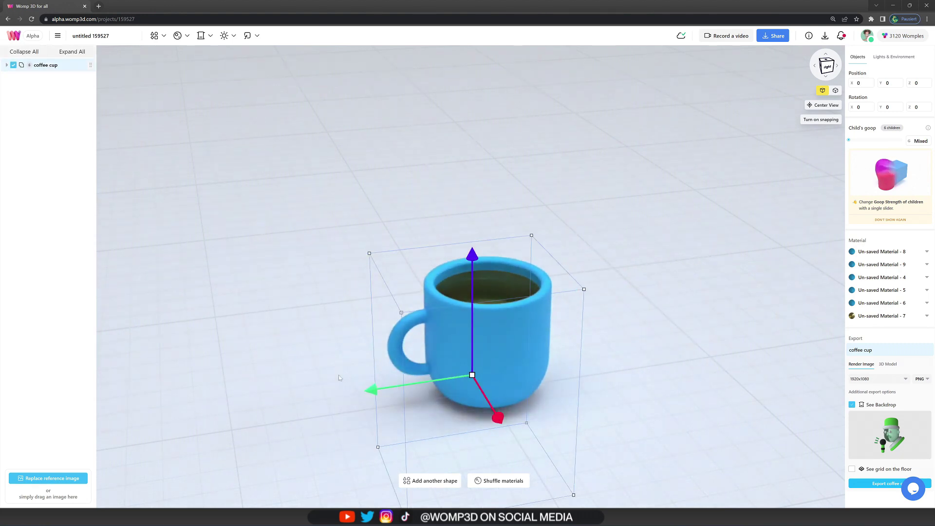
left_click(155, 35)
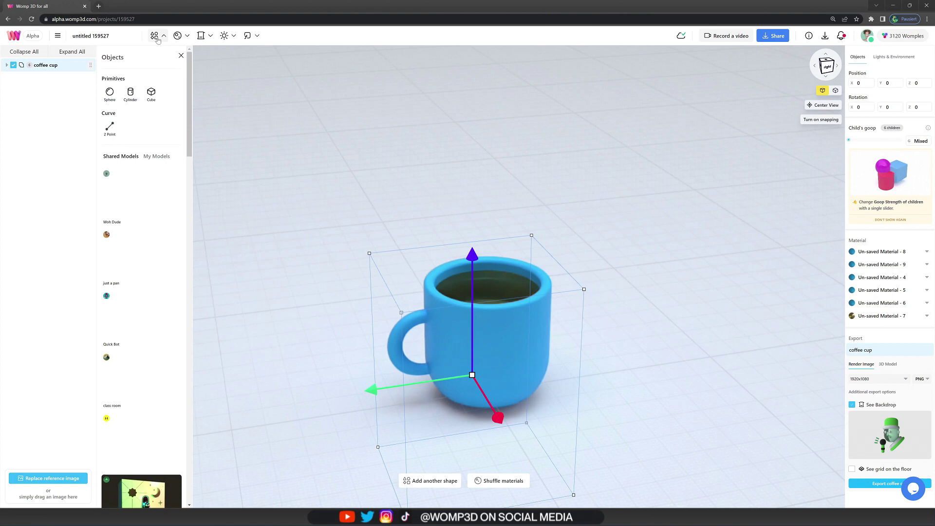
left_click(110, 94)
left_click(181, 56)
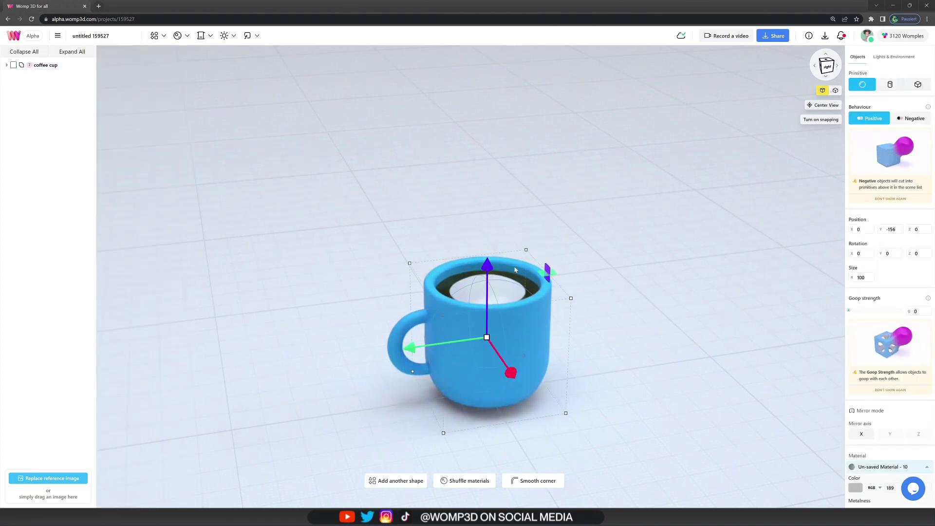
Raise the sphere into the cup and shrink it to sit in the coffee.
left_click_drag(489, 266, 487, 224)
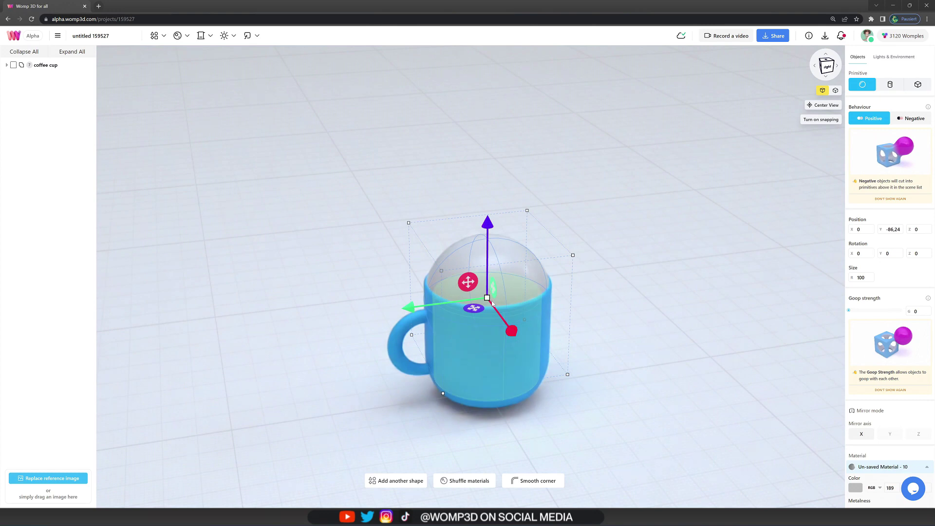
left_click_drag(483, 290, 436, 248)
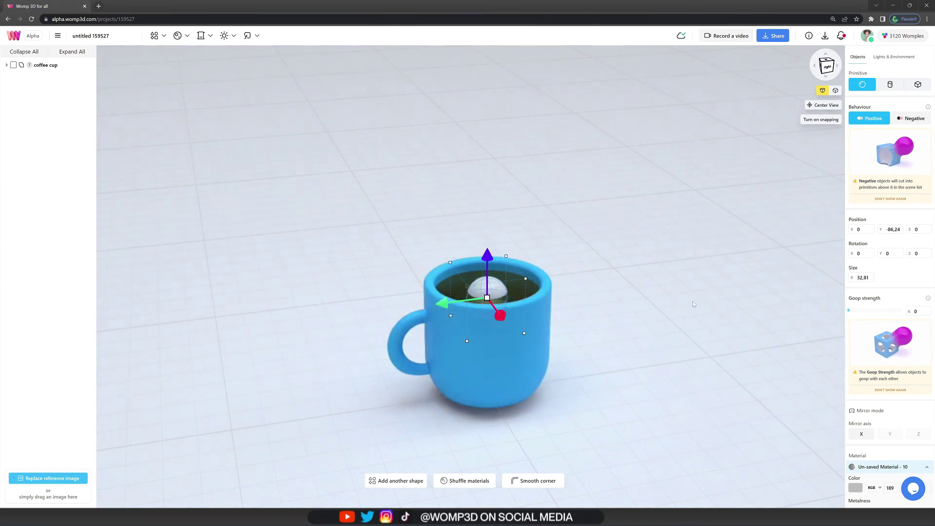
scroll(913, 335, "down", 5)
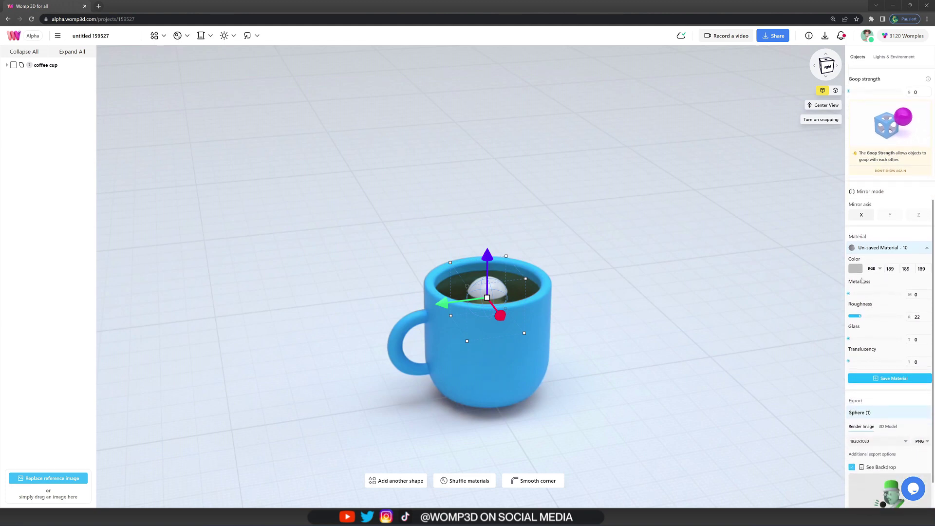
Make the sphere off-white (232, 232, 224) with roughness 55 and translucency 50, then paste a copy.
left_click(855, 269)
left_click_drag(765, 342, 776, 346)
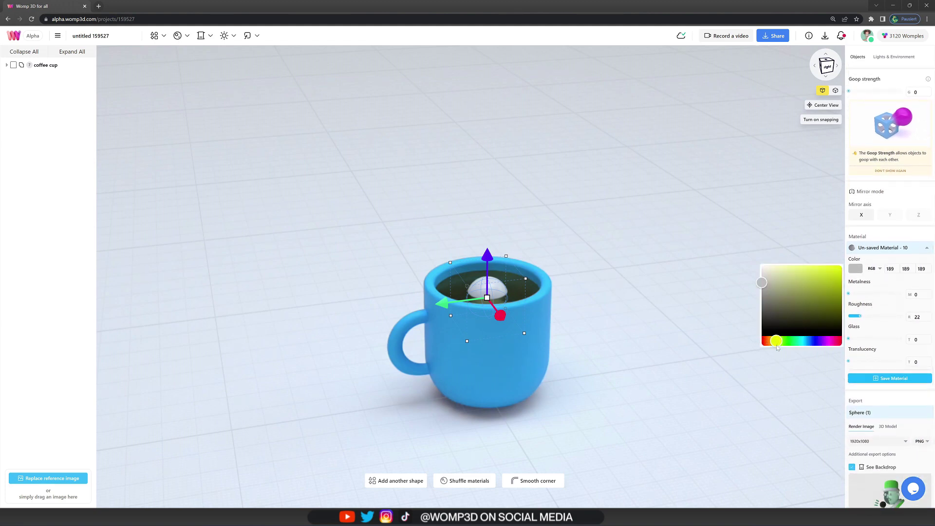
left_click_drag(760, 287, 764, 273)
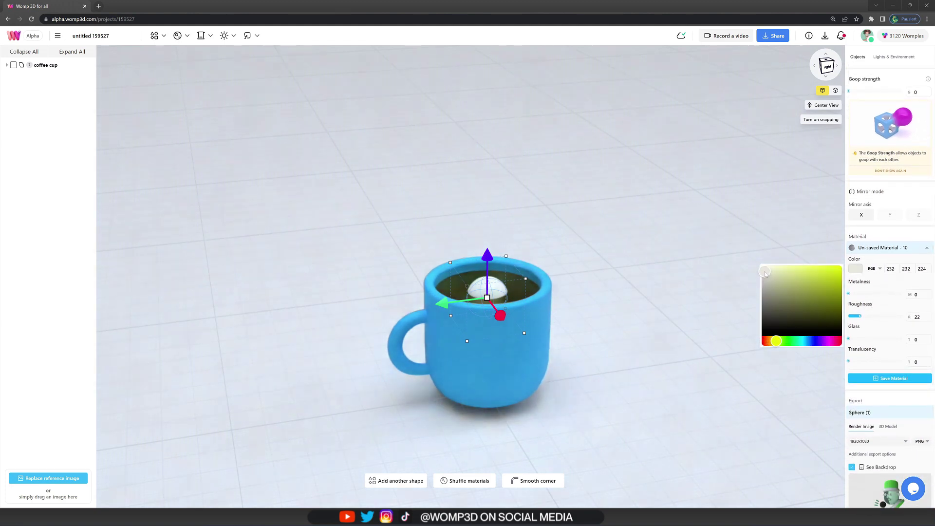
left_click_drag(859, 316, 877, 319)
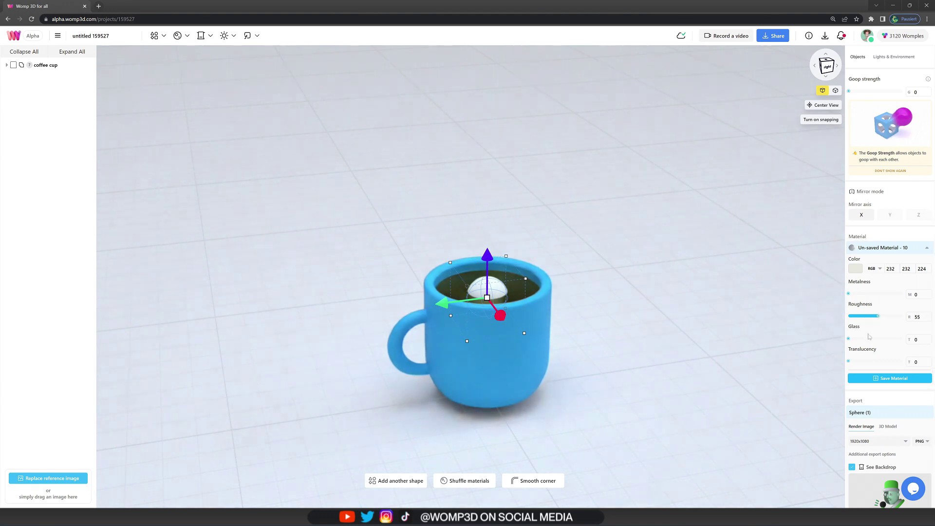
left_click_drag(856, 364, 875, 363)
key("ctrl+v")
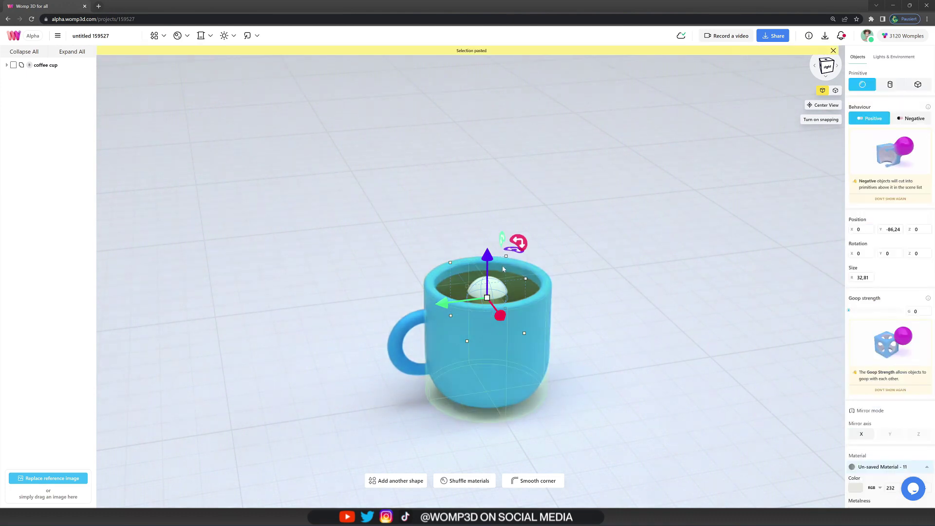
Lift the copied sphere above the coffee, shift it sideways, and raise its goop to about 31.
left_click_drag(489, 257, 480, 215)
mouse_move(444, 267)
left_mouse_down()
mouse_move(492, 257)
mouse_move(489, 268)
left_mouse_up()
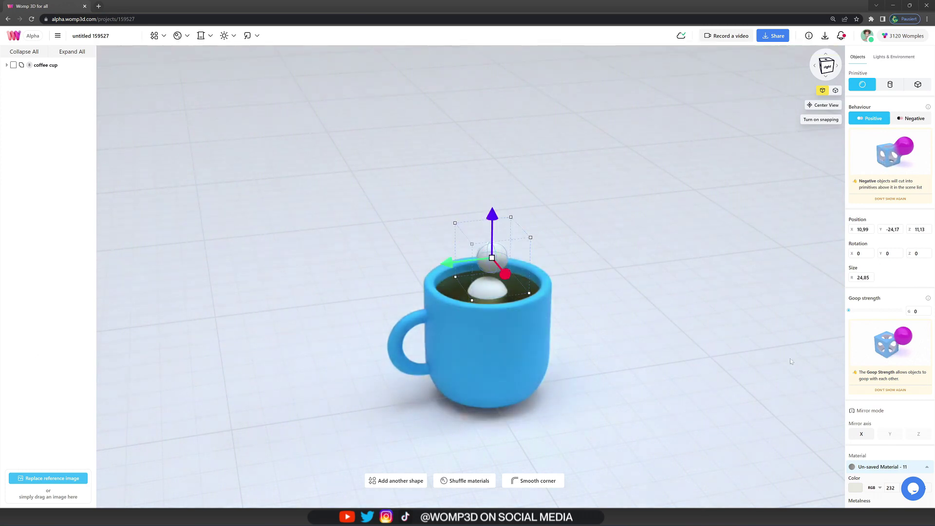
left_click_drag(849, 311, 867, 315)
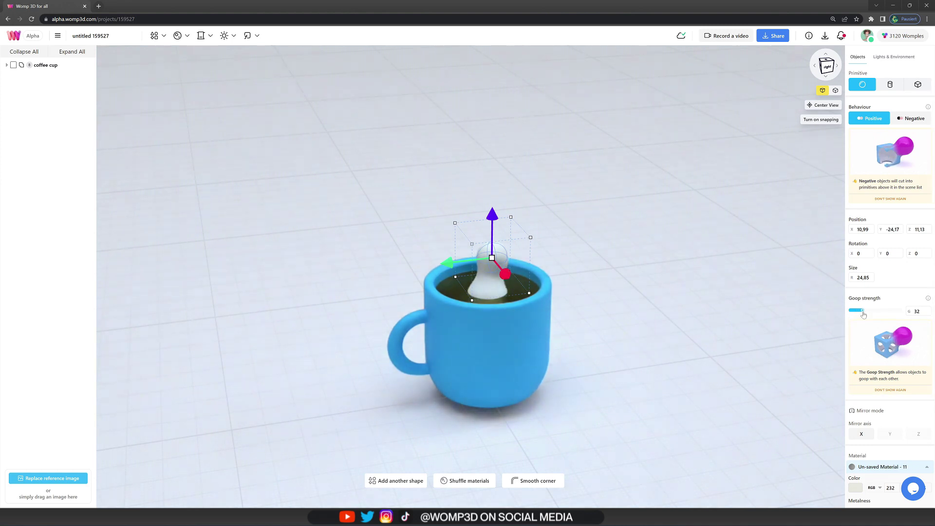
Paste another steam sphere and move it left, higher and further back to extend the plume.
key("ctrl+v")
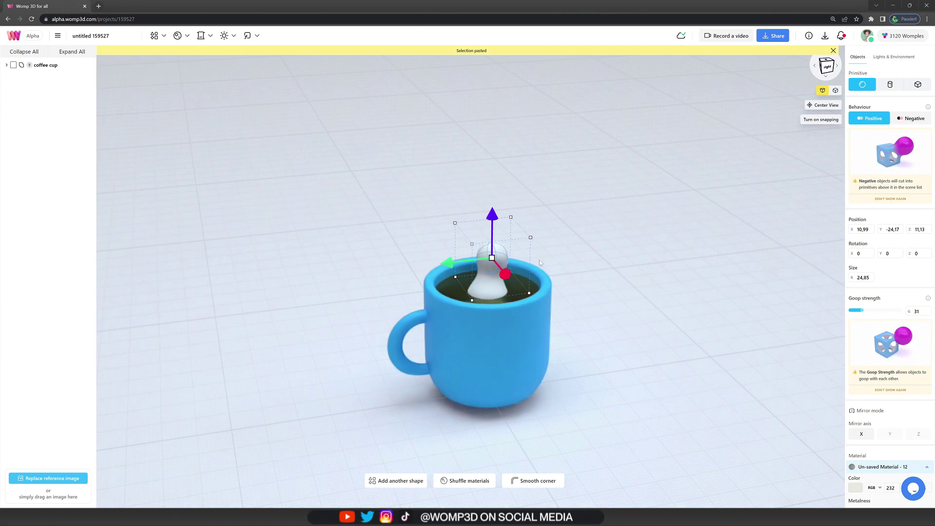
left_click_drag(446, 263, 429, 262)
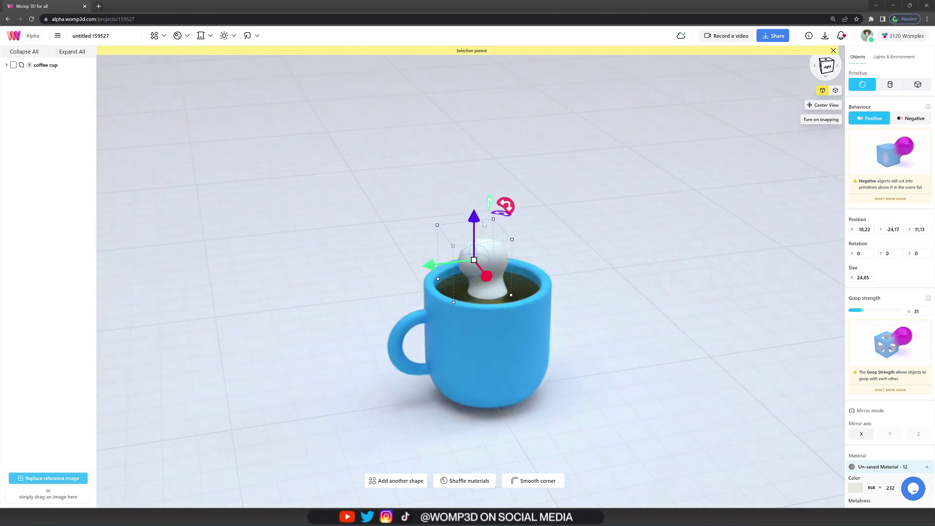
left_click_drag(470, 217, 469, 183)
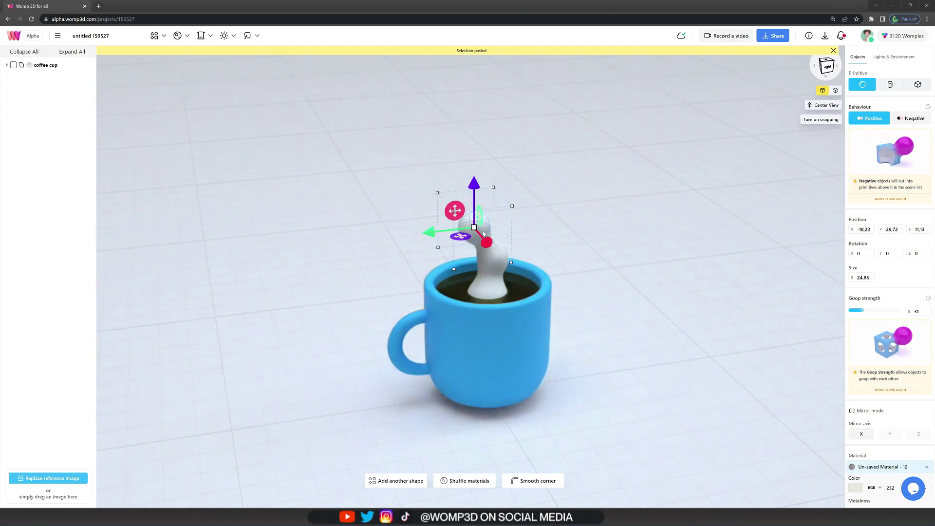
left_click_drag(486, 242, 482, 238)
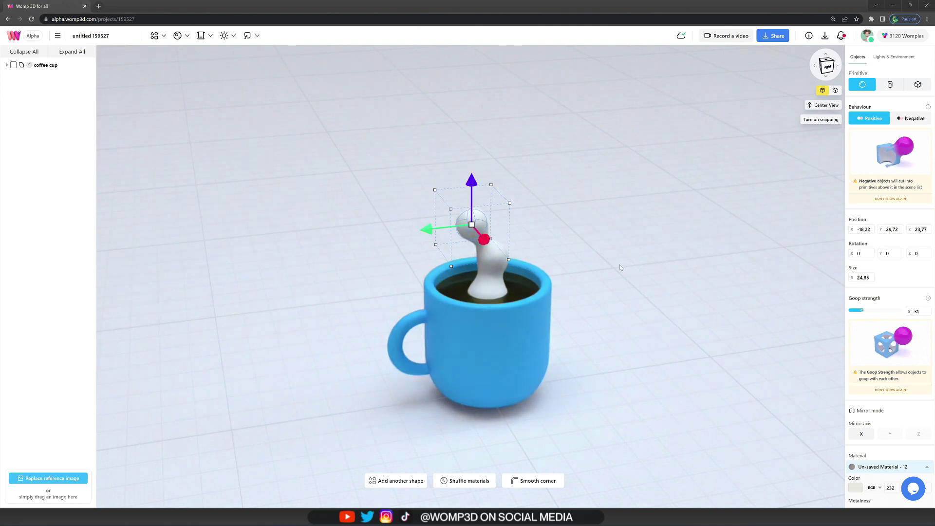
left_click(528, 323)
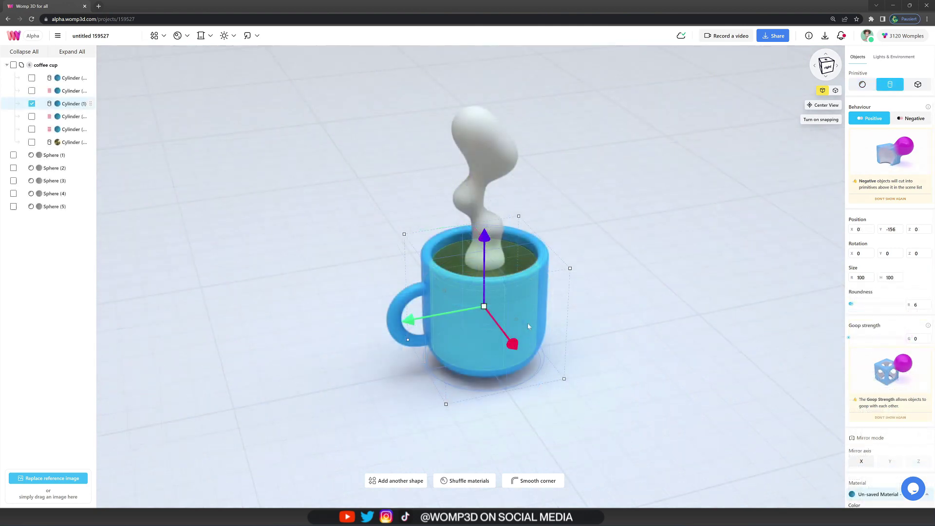
Paste a copy of the cup cylinder, bring it forward, turn it 90° and shrink it into a small disc.
key("ctrl+v")
left_click_drag(515, 344, 558, 396)
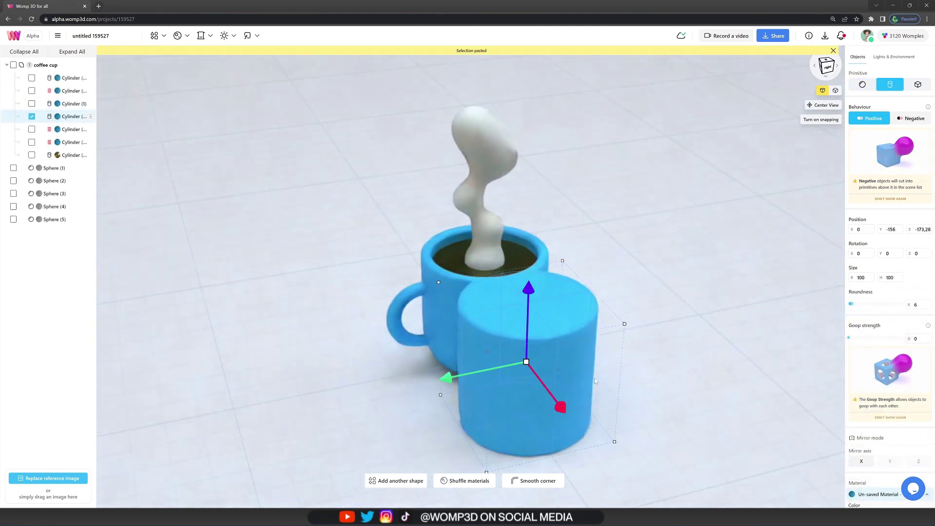
left_click_drag(638, 334, 632, 483)
left_click_drag(620, 385, 593, 354)
left_click_drag(516, 348, 463, 287)
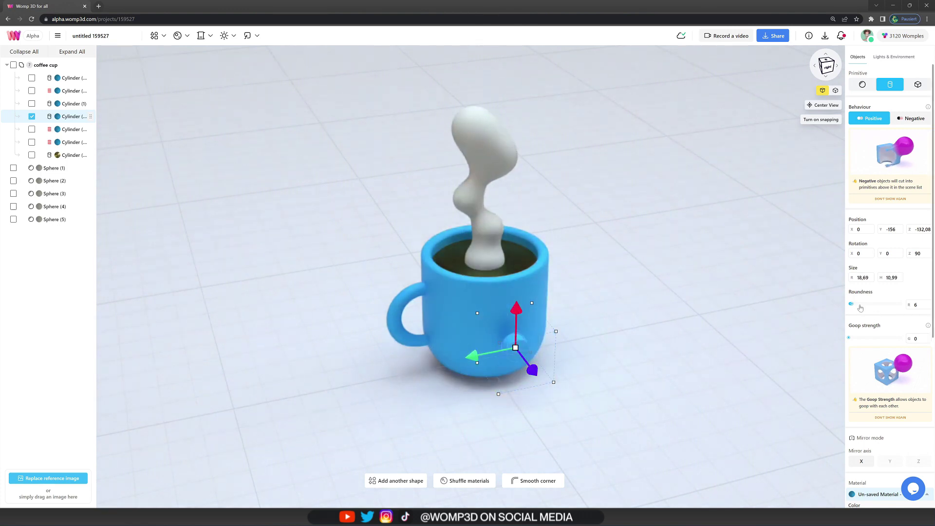
Round the disc's edges, colour it near-black (29, 32, 33) and give it a slightly metallic finish.
left_click_drag(860, 307, 877, 306)
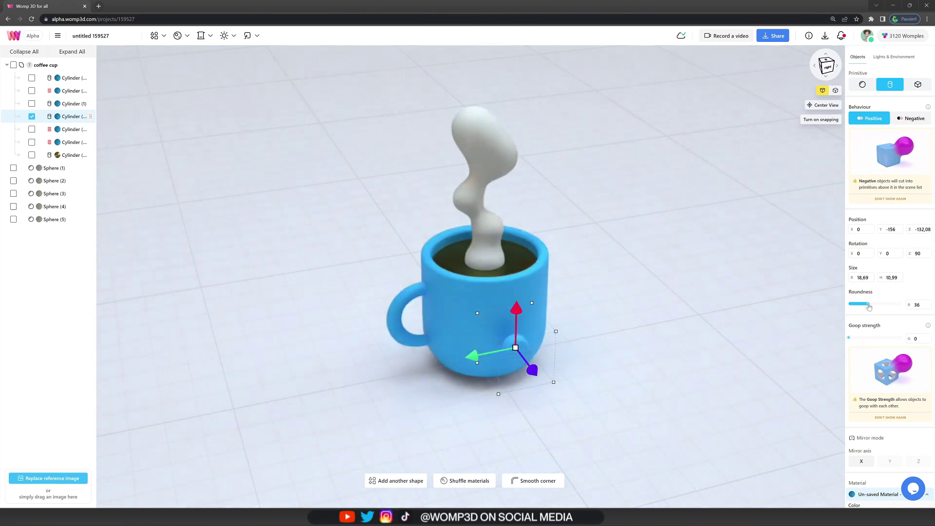
scroll(865, 322, "down", 4)
left_click(856, 333)
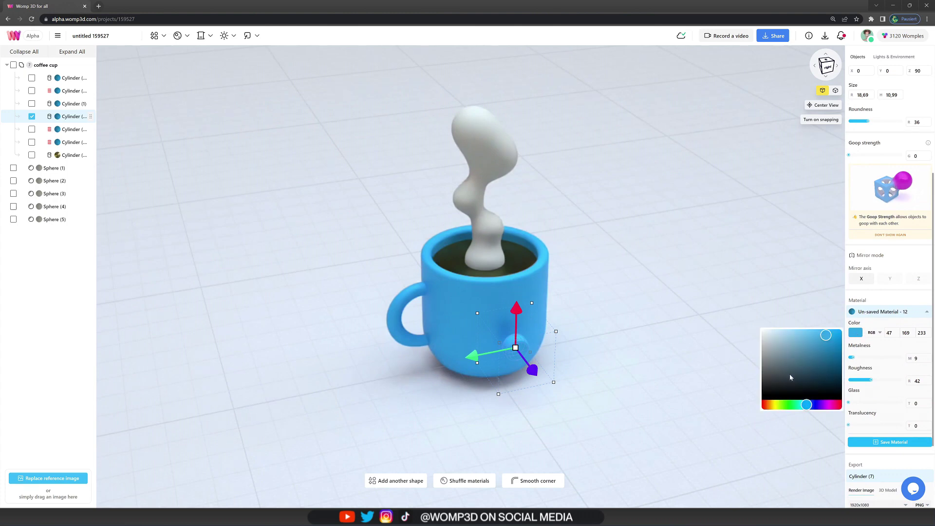
left_click(772, 385)
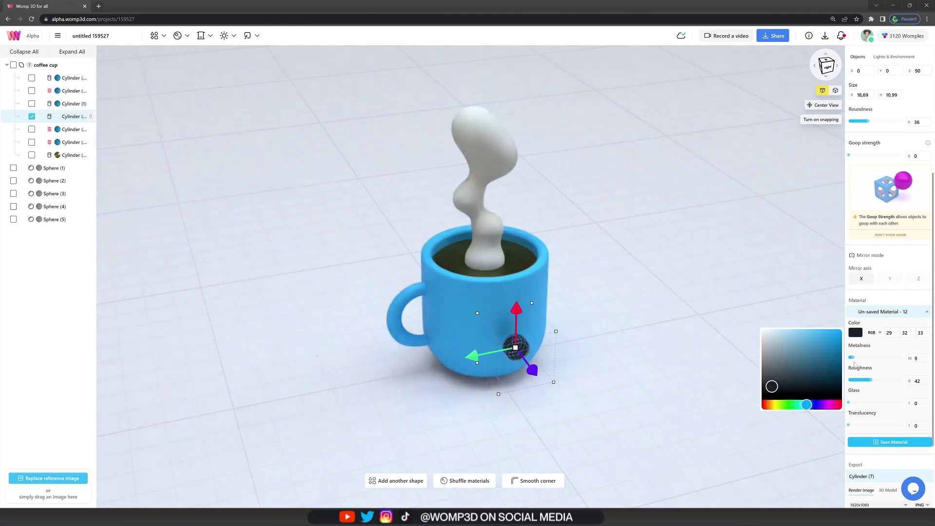
left_click_drag(852, 357, 851, 381)
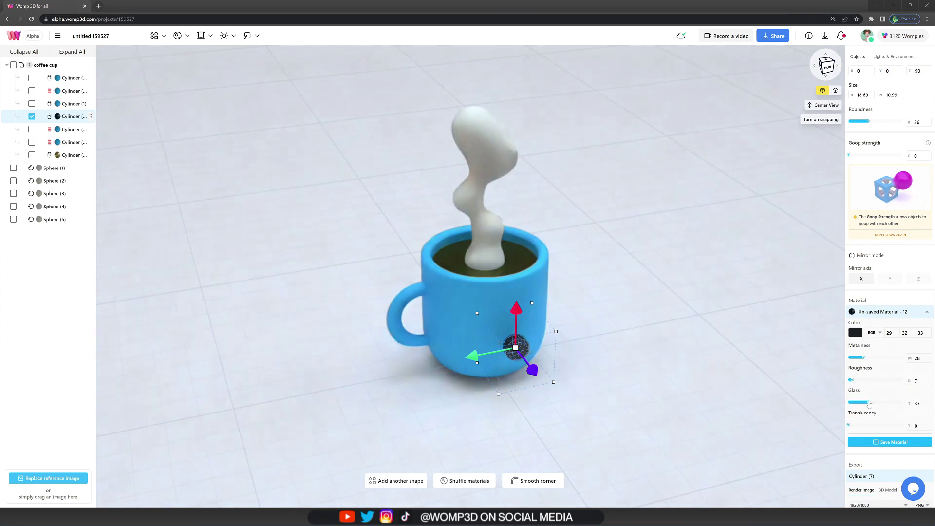
left_click(603, 329)
left_click_drag(603, 329, 589, 324)
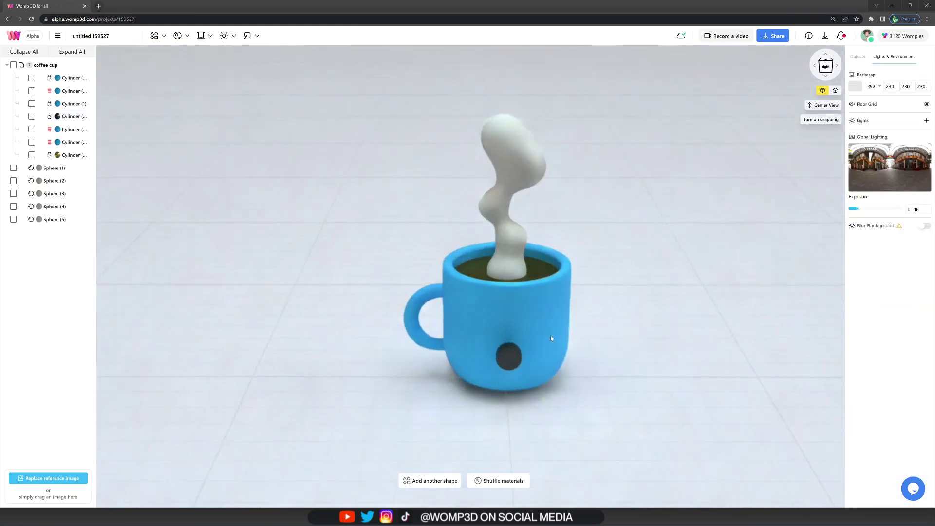
Mirror the eye disc on the X axis, tilt both eyes 34.34° and lower them on the cup's front.
left_click(507, 356)
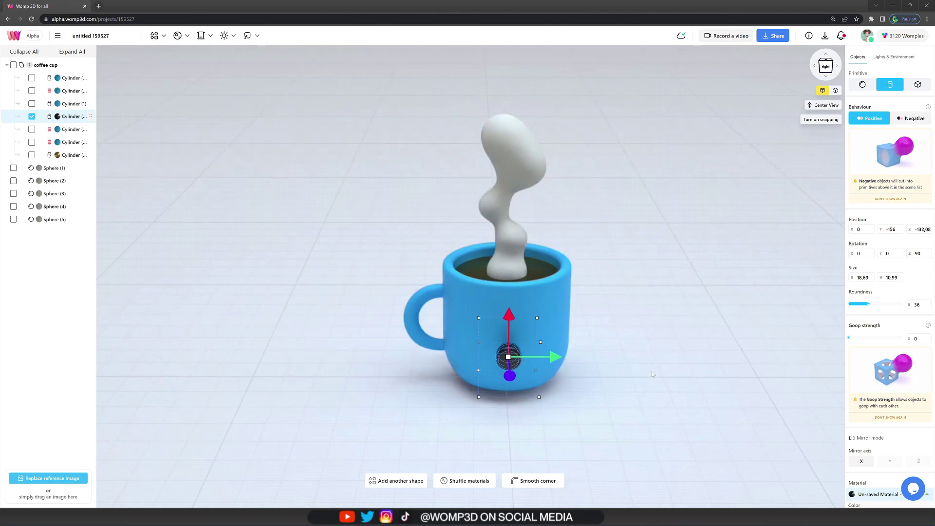
scroll(868, 443, "down", 2)
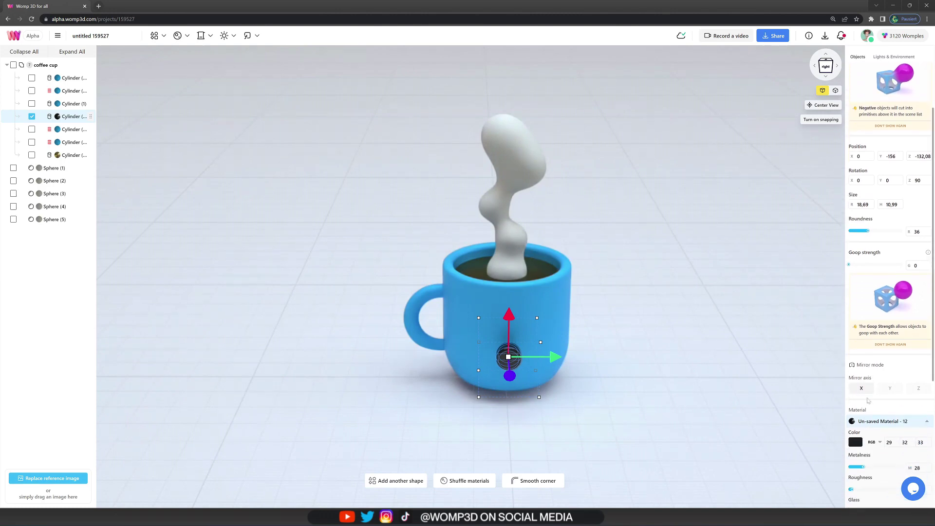
left_click(859, 388)
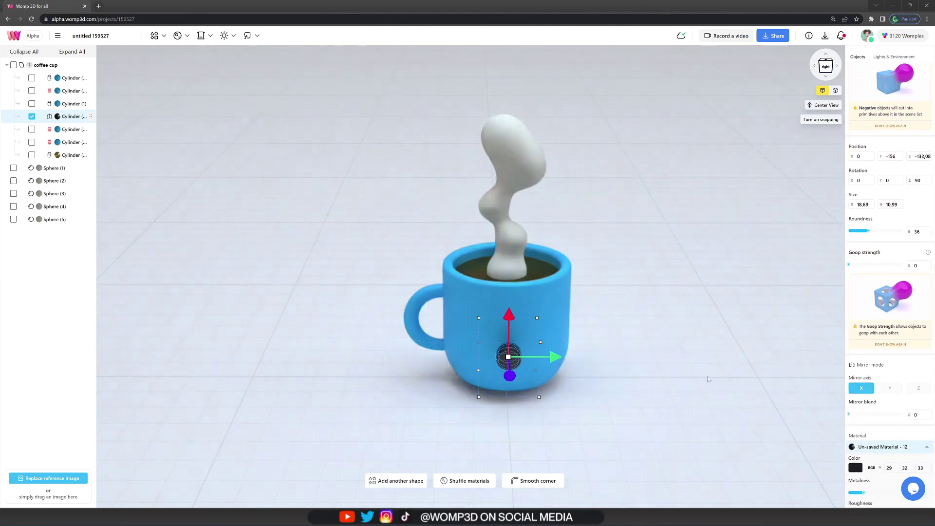
mouse_move(557, 357)
left_mouse_down()
mouse_move(591, 359)
mouse_move(547, 370)
mouse_move(545, 362)
left_mouse_up()
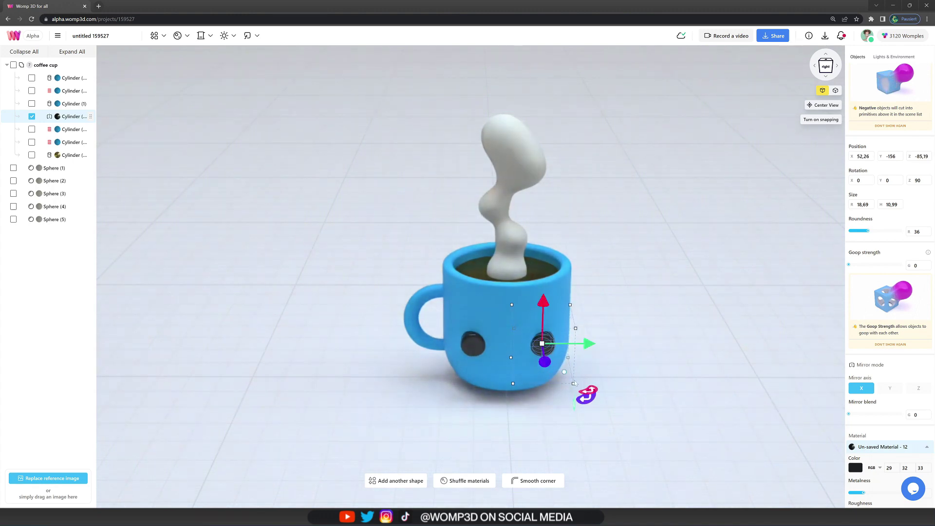
left_click_drag(588, 389, 566, 359)
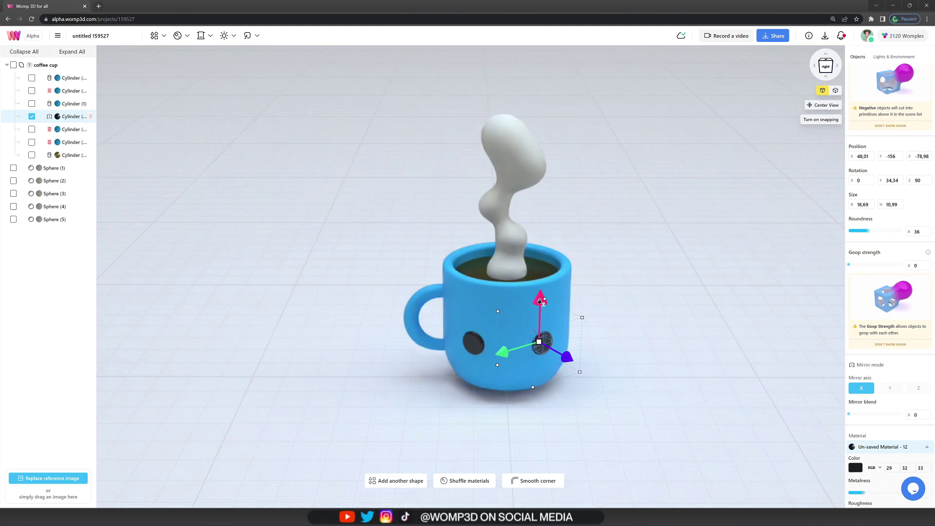
left_click_drag(541, 302, 540, 310)
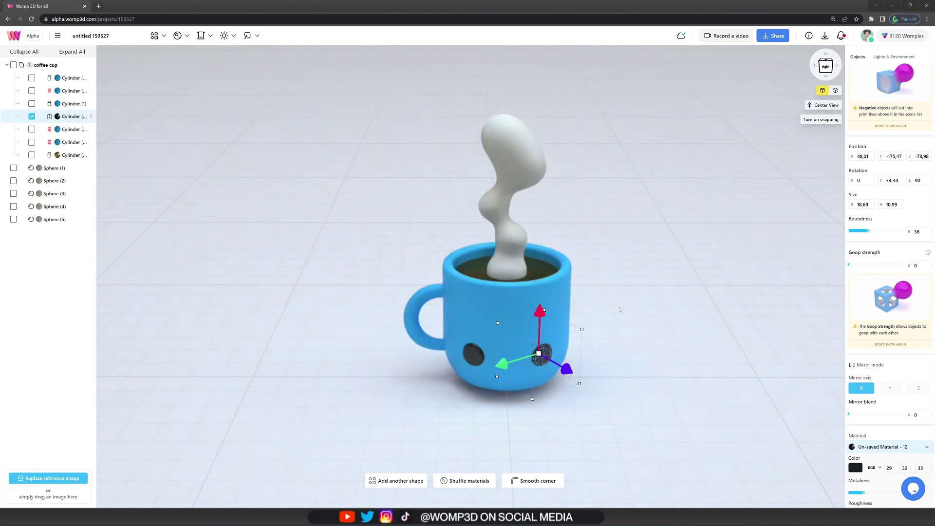
key("ctrl+v")
Bring the pasted eye copy forward and make it light grey with roughness 24.
left_click_drag(566, 369, 555, 365)
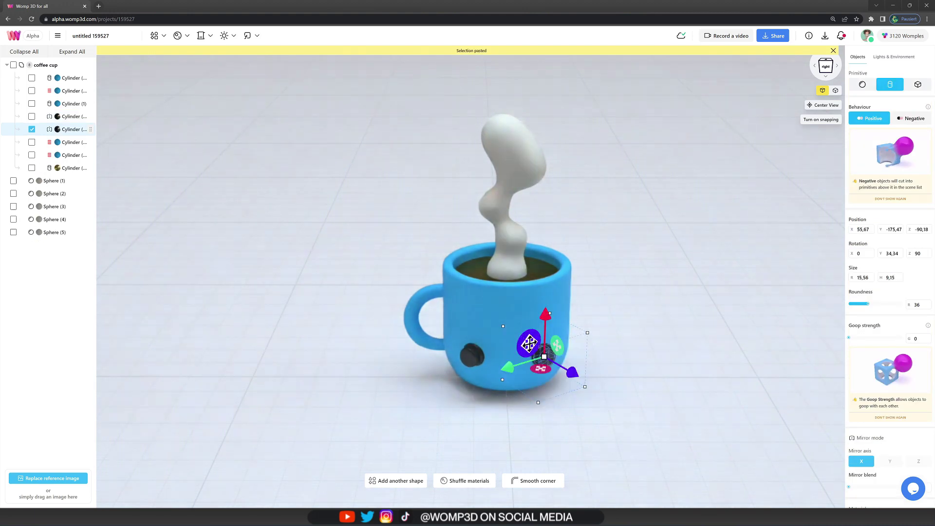
scroll(886, 341, "down", 3)
left_click(855, 395)
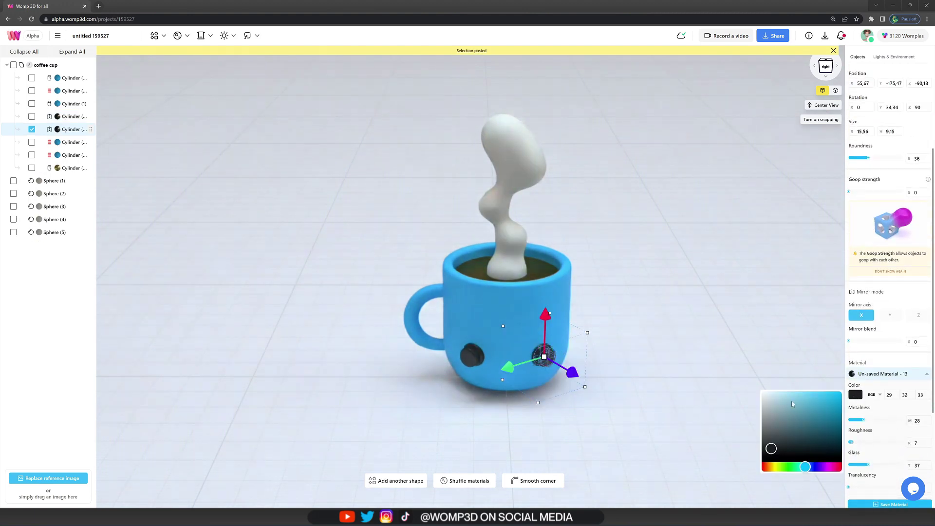
left_click_drag(764, 399, 765, 400)
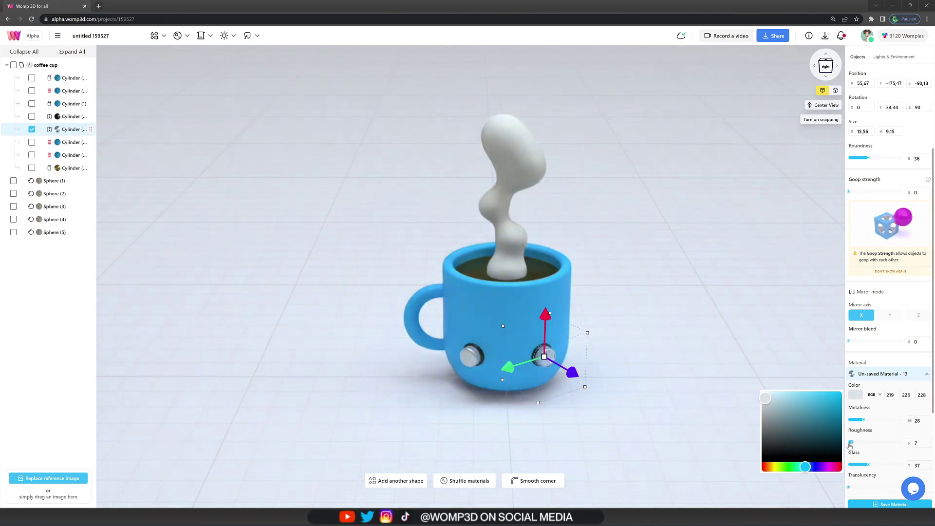
left_click_drag(850, 443, 860, 442)
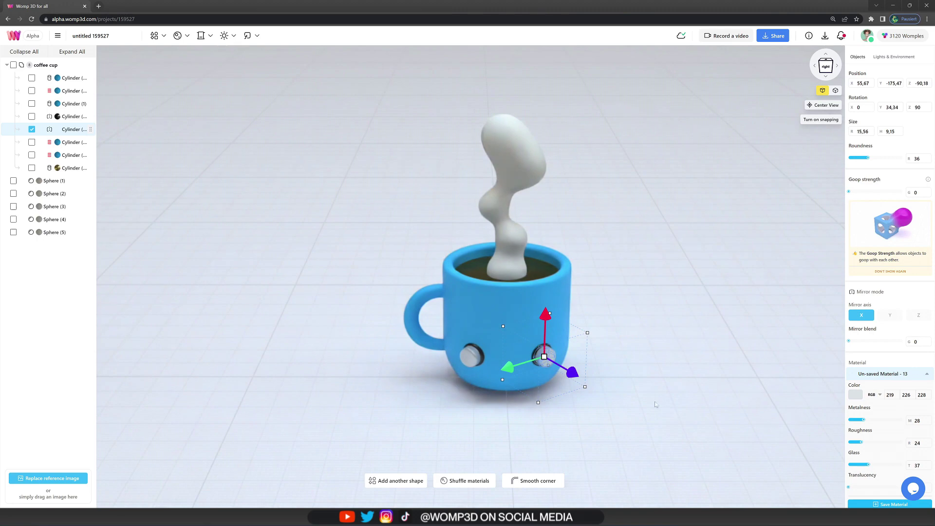
Shrink the highlight disc to 9.02 by 5.31 and place it high inside the eye.
left_click_drag(544, 349, 537, 346)
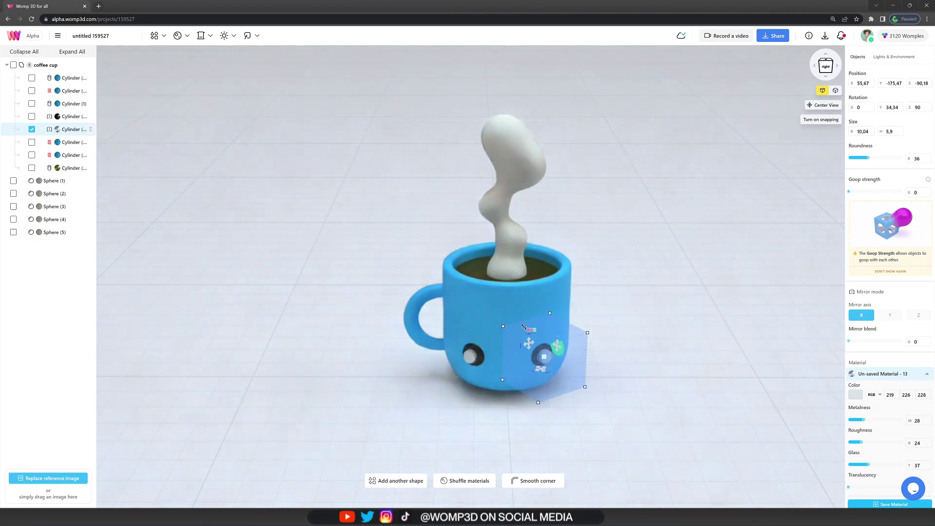
left_click(530, 329)
left_click_drag(568, 371, 559, 359)
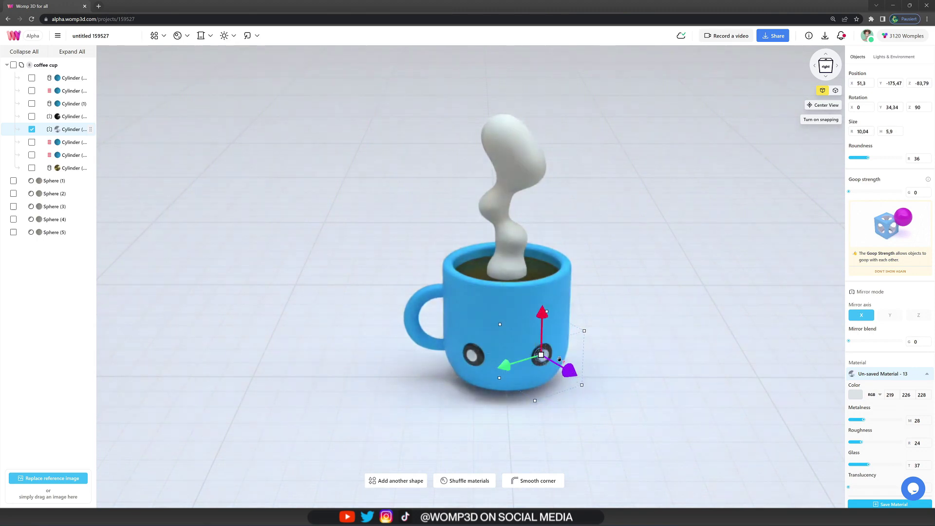
left_click_drag(542, 316, 539, 311)
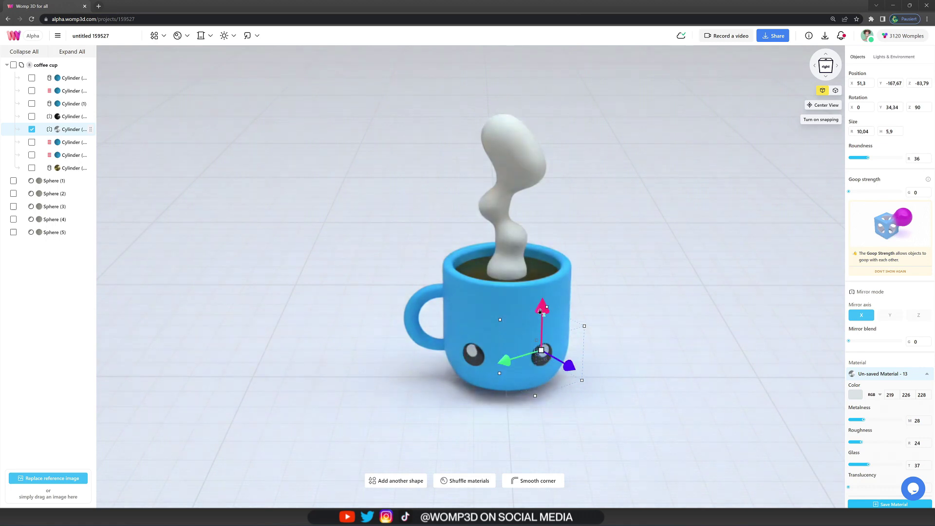
left_click(540, 341)
mouse_move(535, 343)
left_mouse_down()
mouse_move(532, 335)
mouse_move(544, 353)
left_mouse_up()
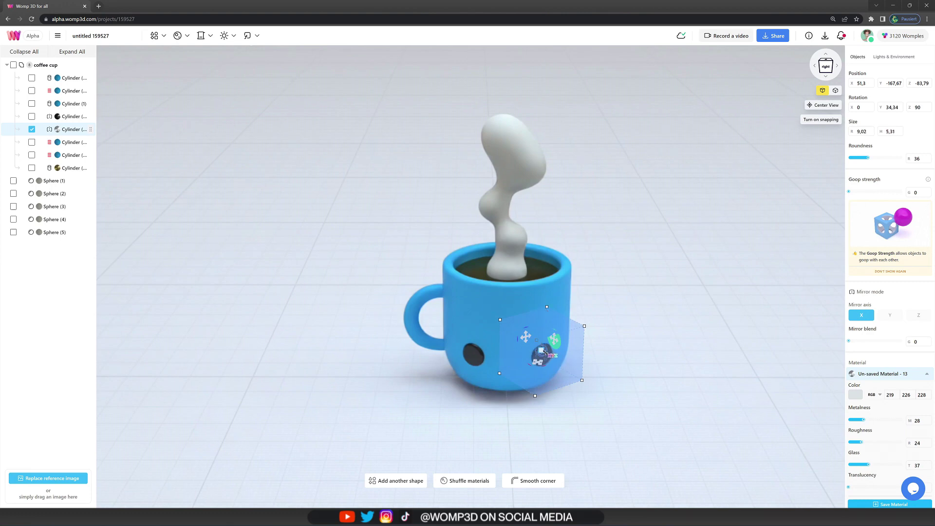
left_click(642, 327)
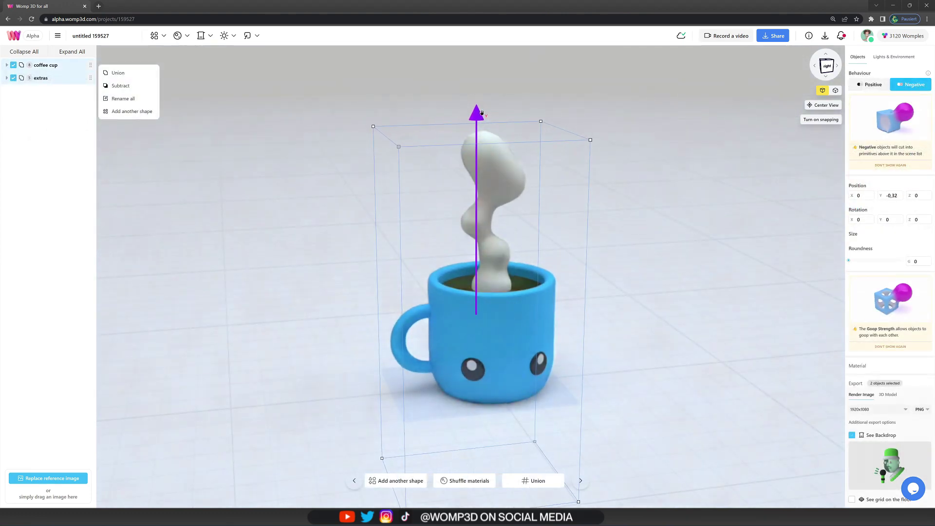
Hide the floor grid and preview olive green, magenta and salmon backdrops.
left_click(667, 145)
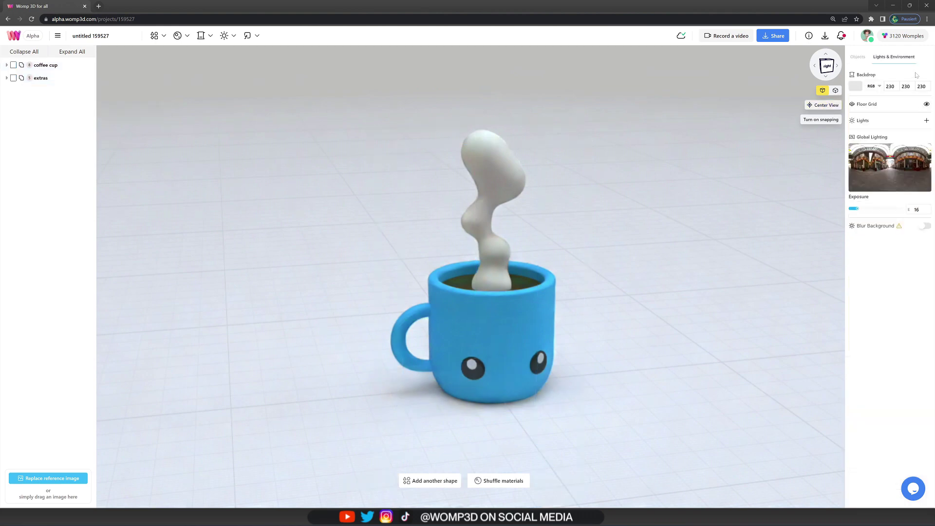
left_click(926, 105)
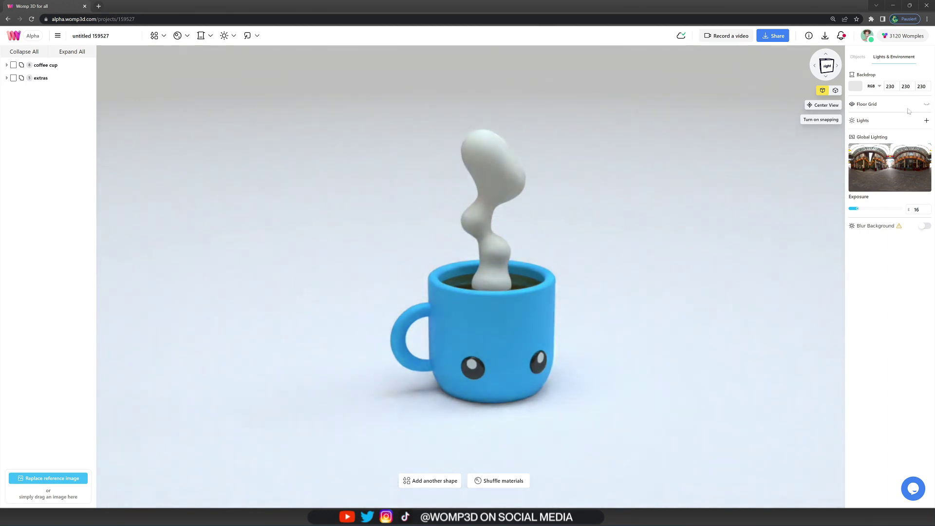
left_click(201, 37)
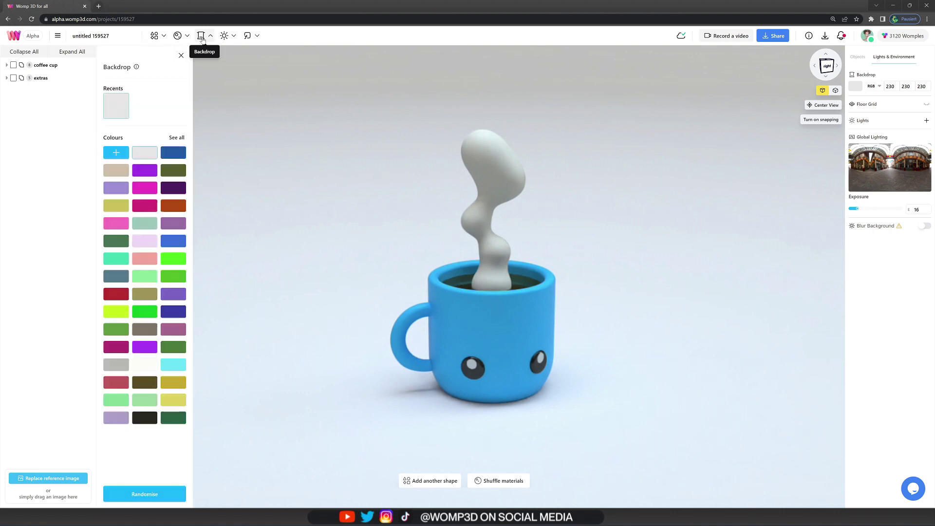
left_click(170, 172)
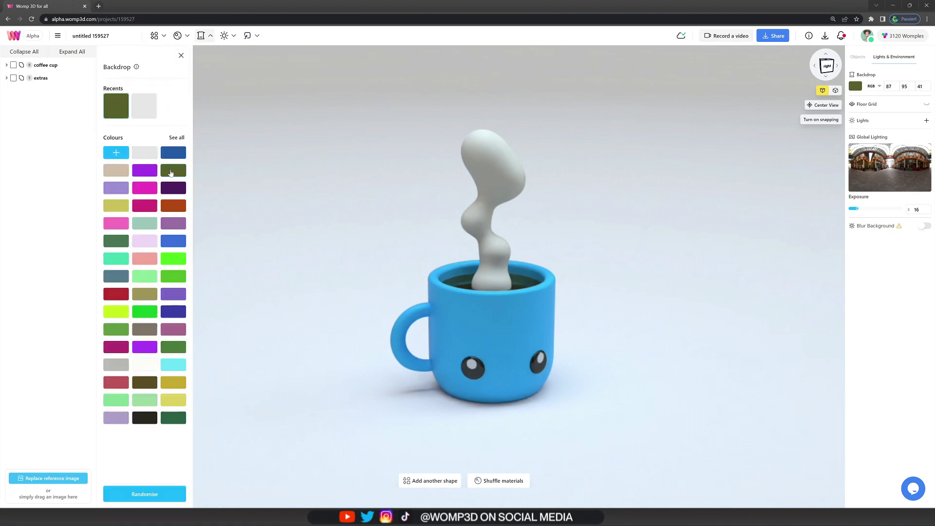
left_click(143, 194)
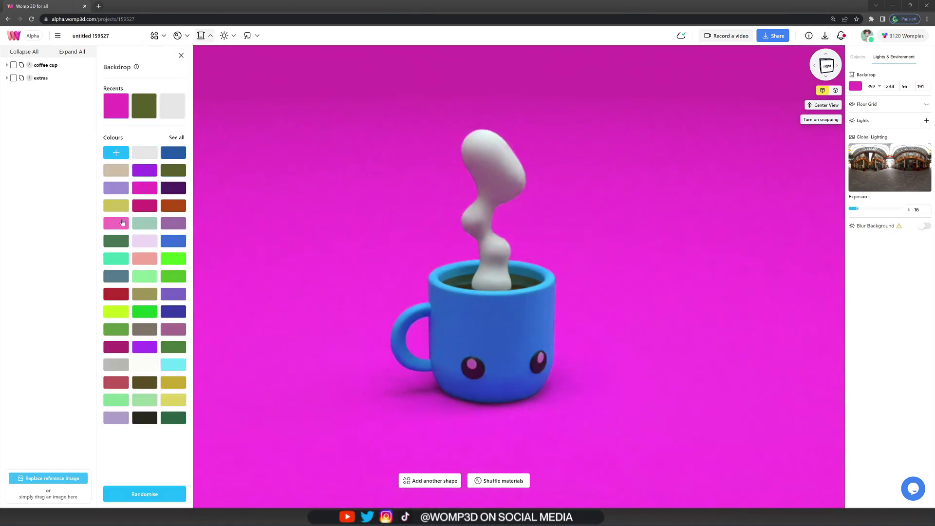
left_click(137, 258)
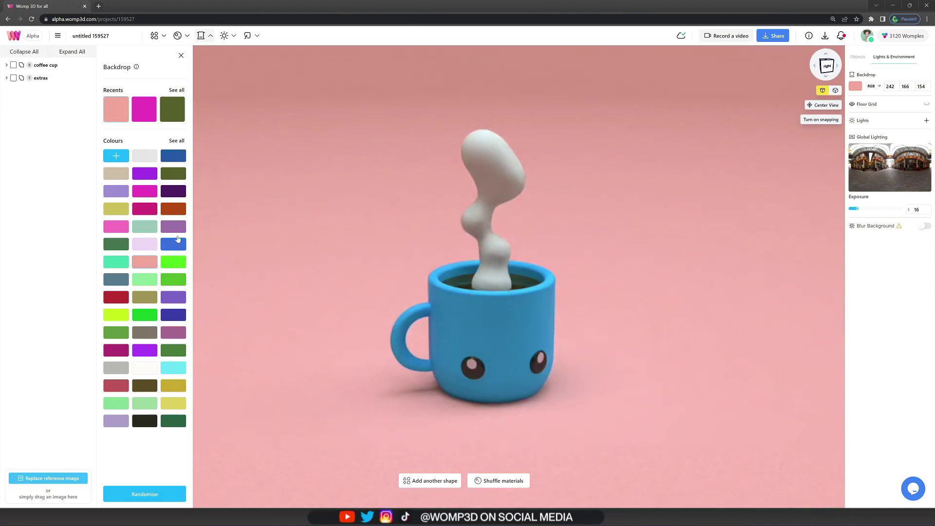
Set a custom pale yellow-green backdrop colour, RGB 229 239 131.
left_click(121, 156)
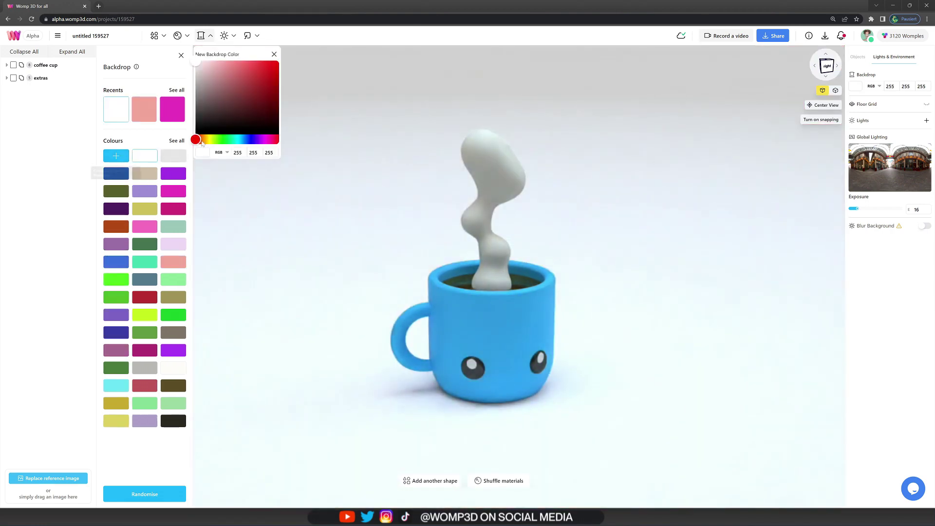
left_click_drag(226, 87, 226, 71)
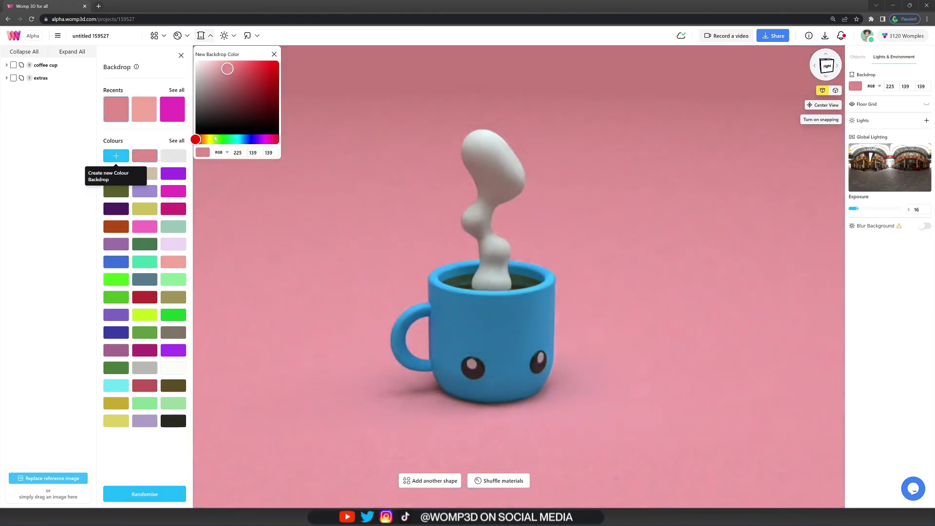
left_click_drag(196, 140, 211, 143)
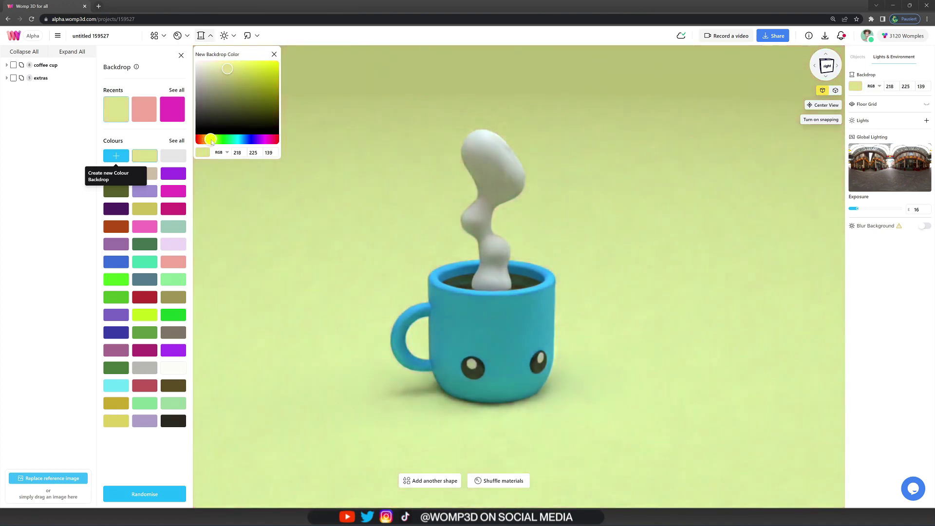
left_click_drag(228, 71, 235, 67)
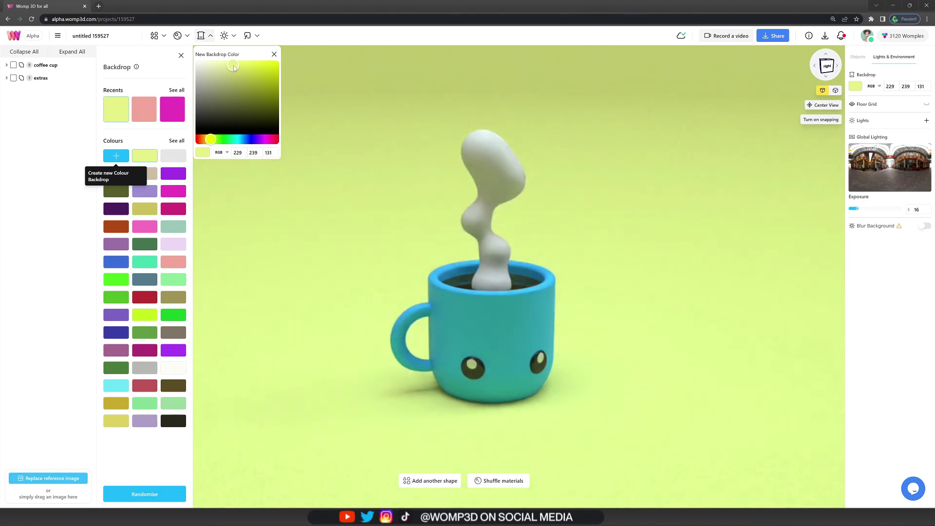
left_click(614, 203)
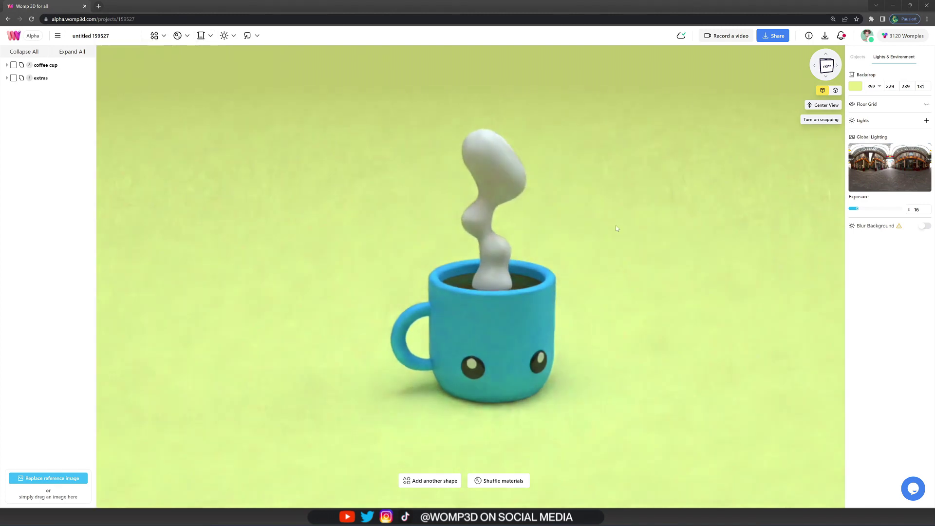
Preview several global lighting environments and settle on the night city one at exposure 12.
left_click(889, 169)
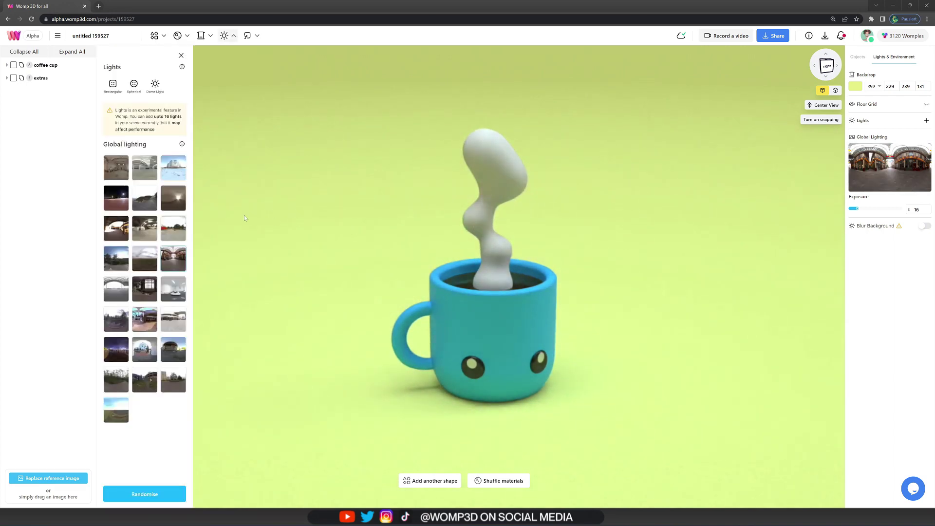
left_click(150, 206)
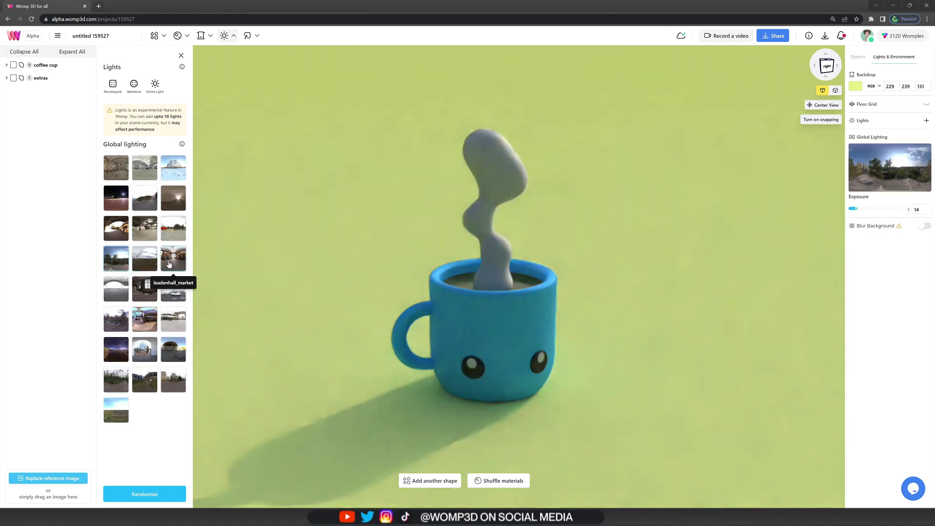
left_click(169, 263)
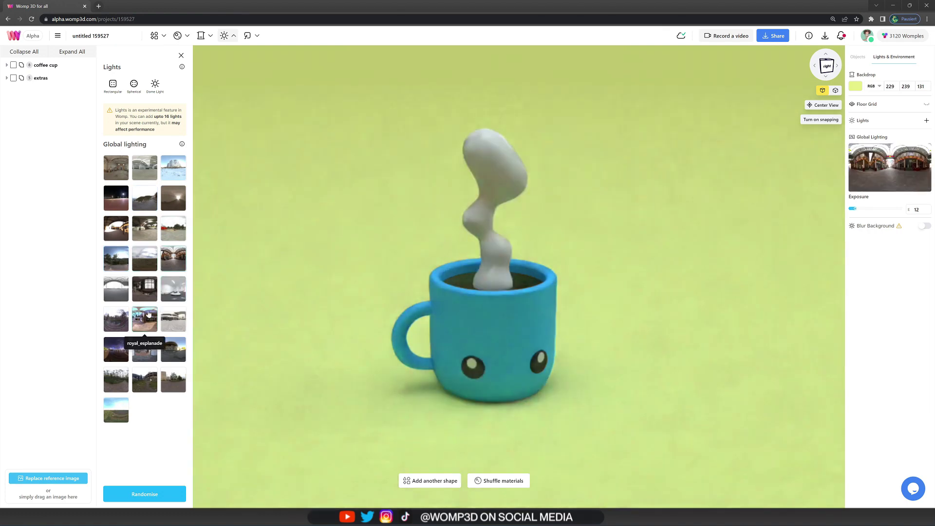
left_click(149, 314)
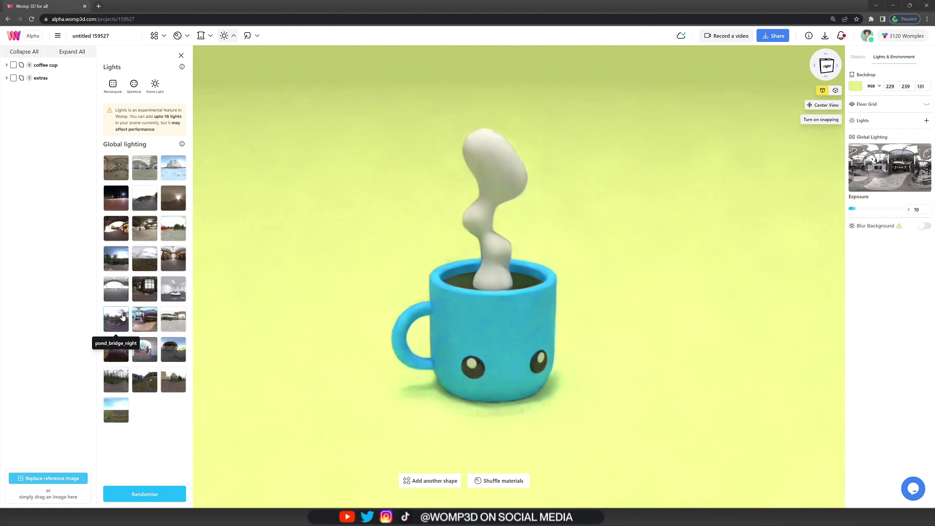
left_click(122, 317)
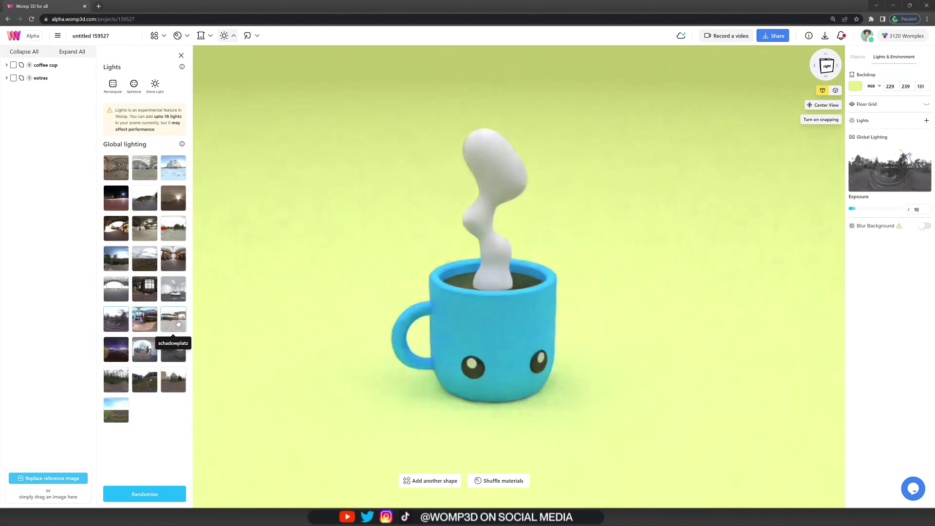
left_click(178, 322)
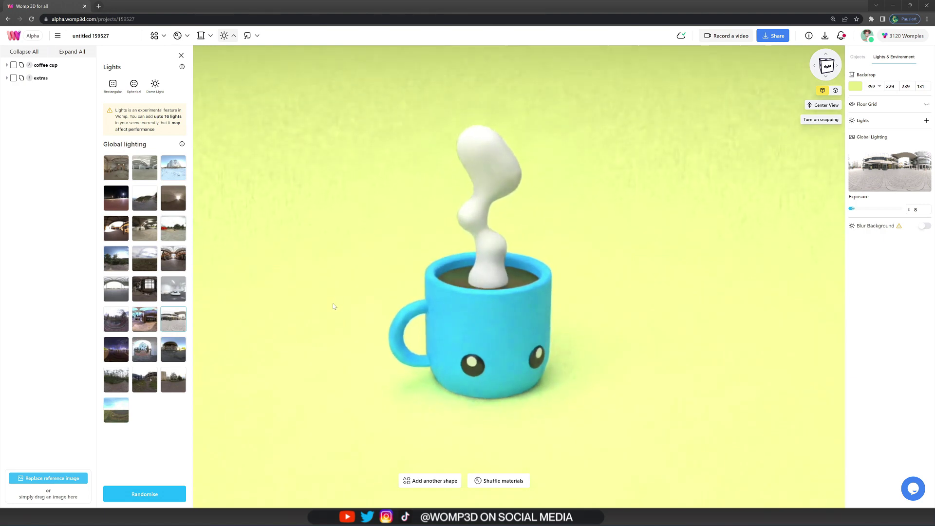
left_click(150, 375)
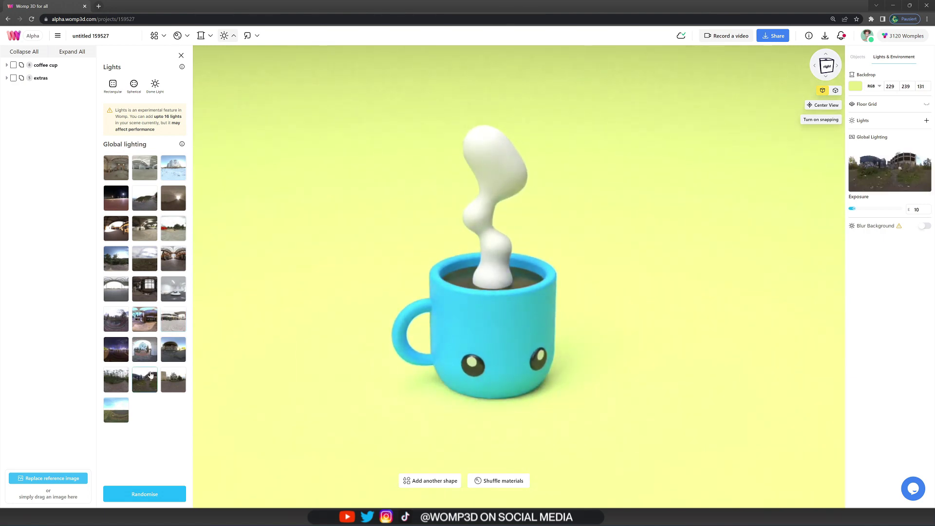
left_click(171, 357)
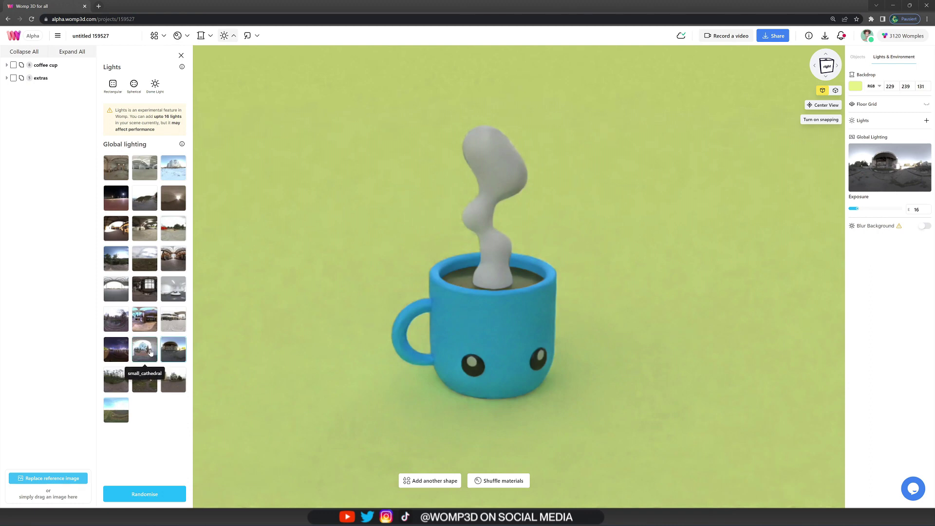
left_click(149, 352)
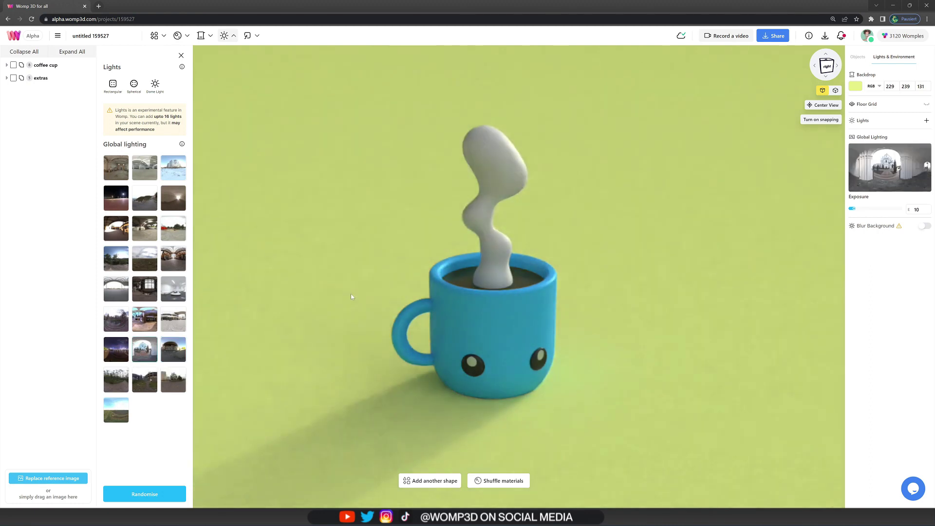
left_click(115, 350)
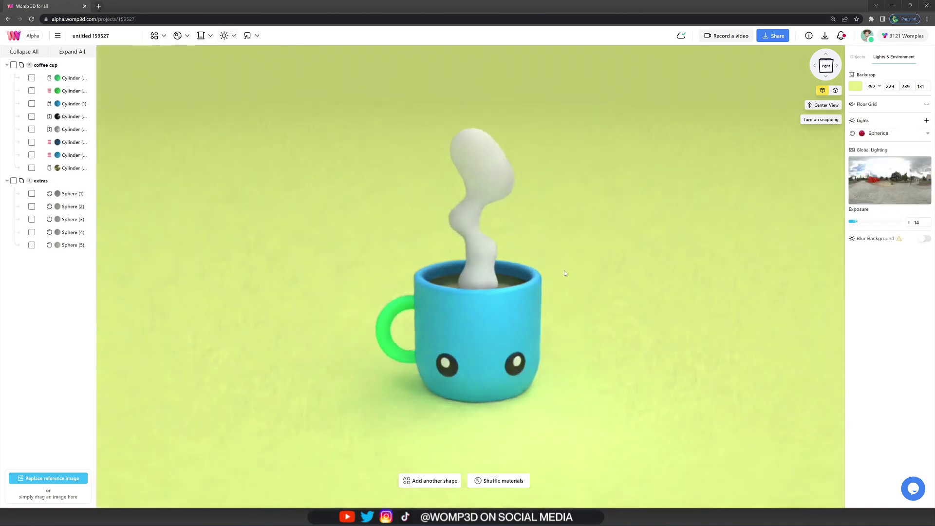
Add a second spherical light and drag it down and sideways past the mug rim.
left_click_drag(565, 272, 602, 271)
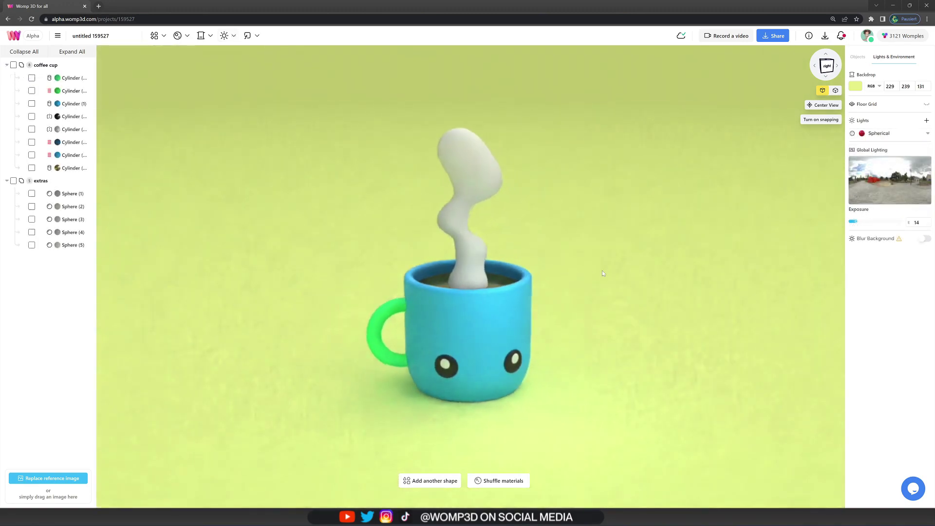
left_click(224, 36)
left_click(141, 88)
left_click(181, 55)
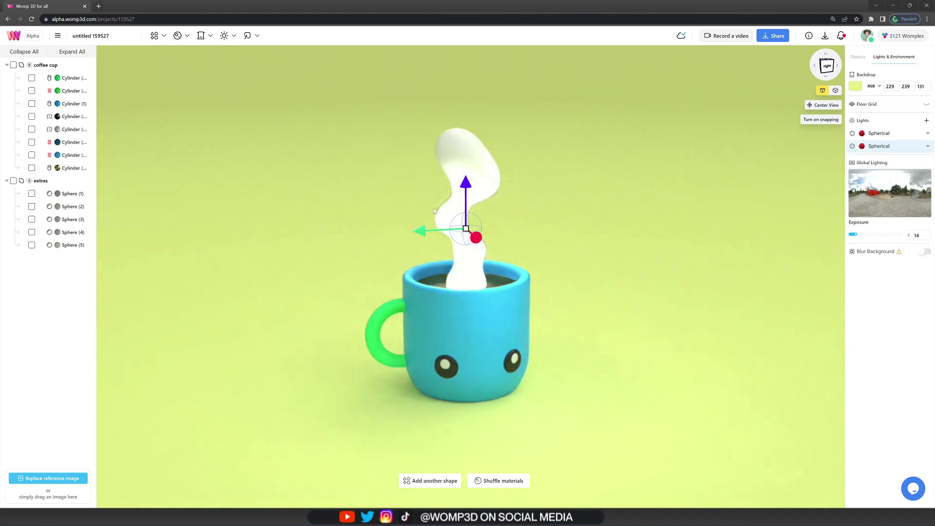
left_click_drag(477, 237, 524, 280)
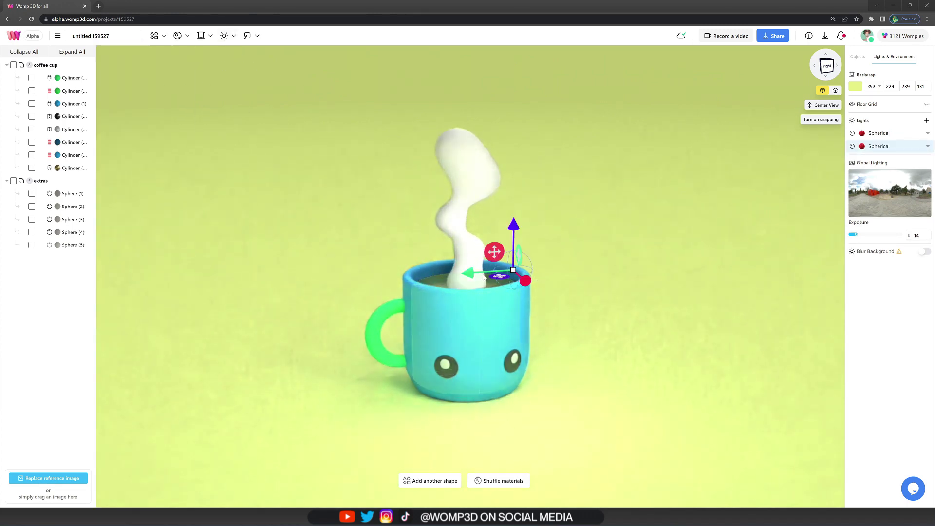
left_click_drag(468, 271, 534, 269)
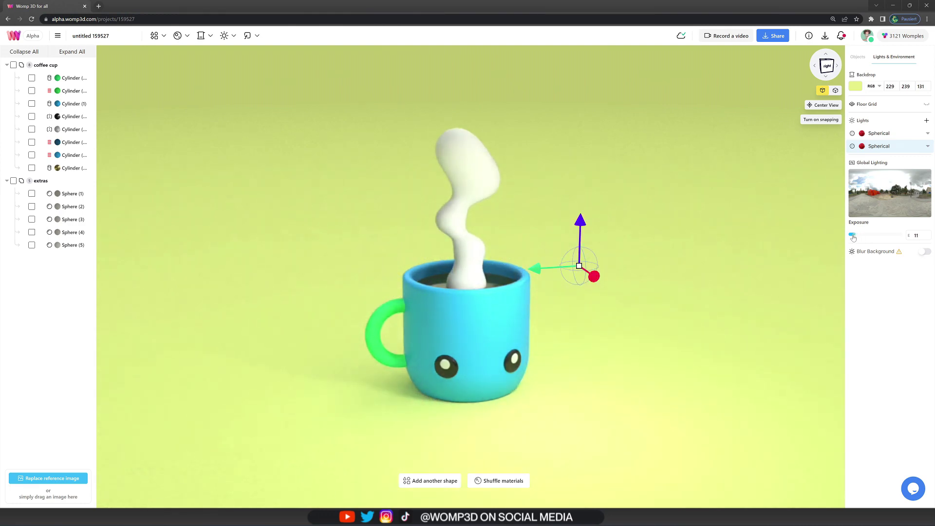
Set lighting exposure to 15 and reposition the trial light around the mug.
left_click_drag(852, 237, 851, 236)
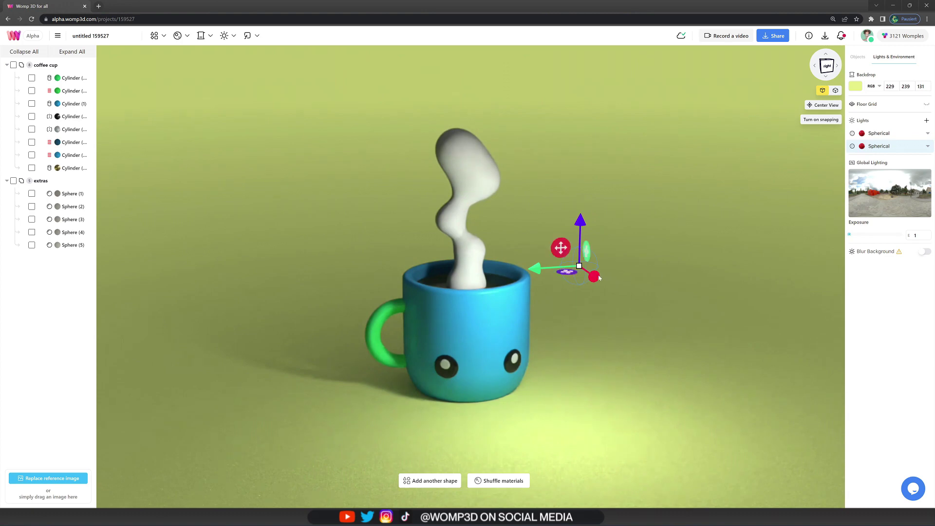
left_click_drag(535, 268, 555, 266)
left_click_drag(614, 274, 582, 252)
mouse_move(521, 244)
left_mouse_down()
mouse_move(559, 244)
mouse_move(509, 244)
left_mouse_up()
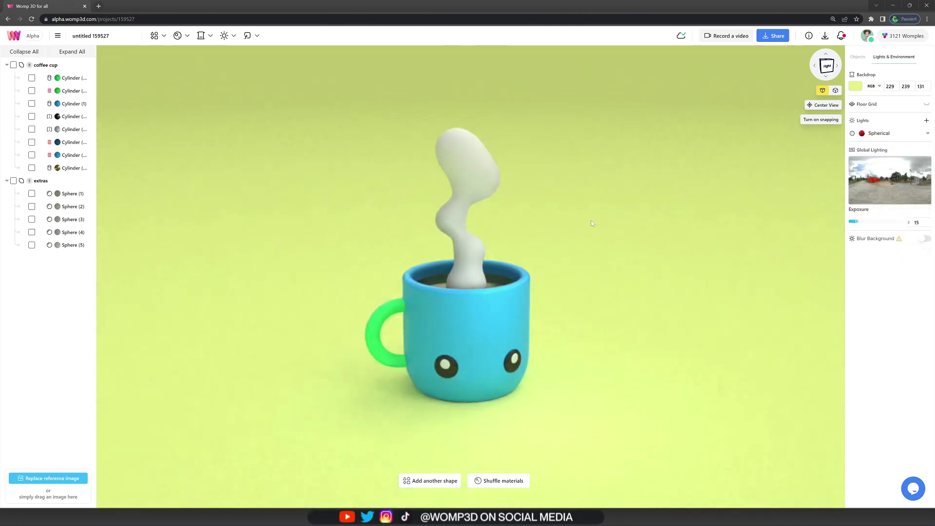
mouse_move(604, 219)
right_mouse_down()
mouse_move(644, 215)
mouse_move(597, 220)
right_mouse_up()
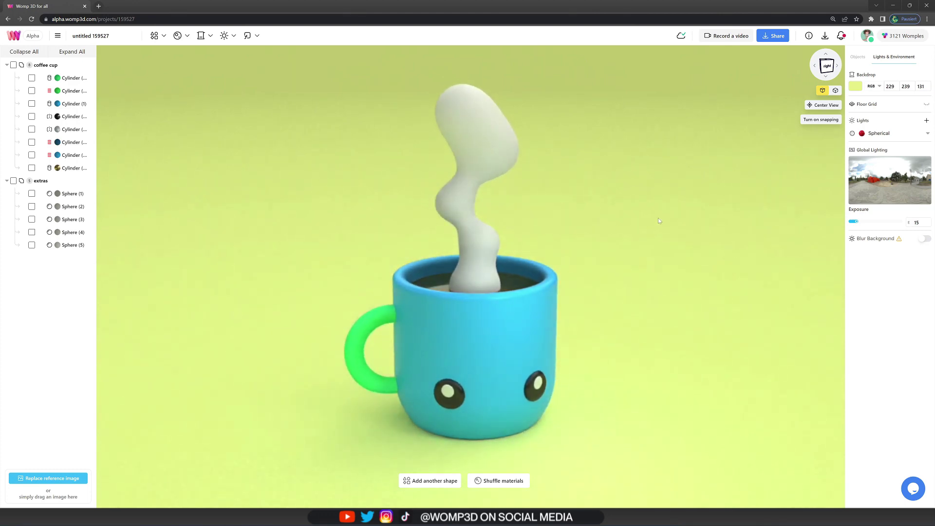
Start publishing to the community, compare portrait and landscape thumbnails, and keep the square one.
left_click(775, 38)
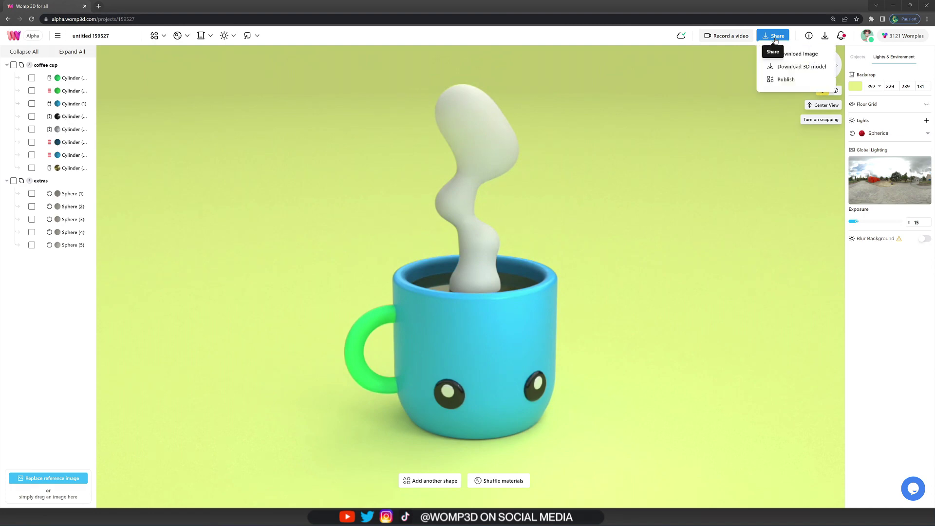
left_click(786, 79)
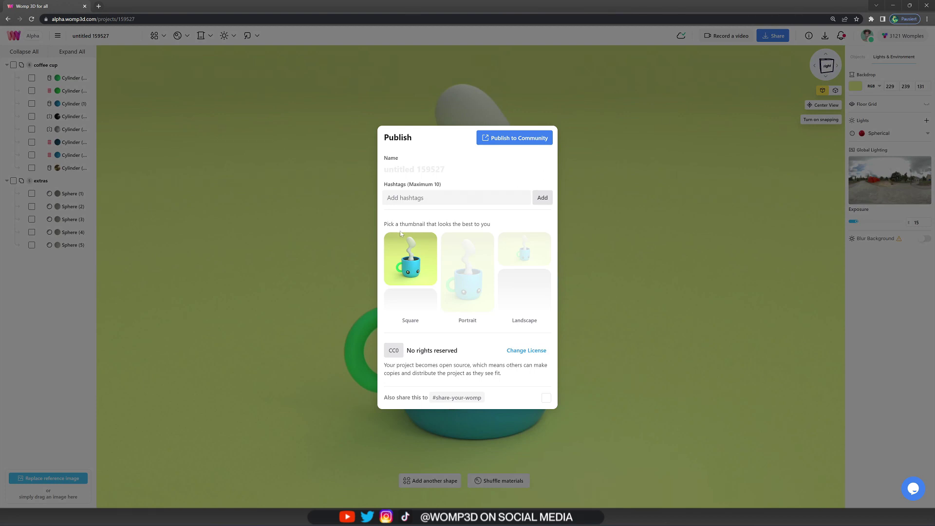
left_click(456, 275)
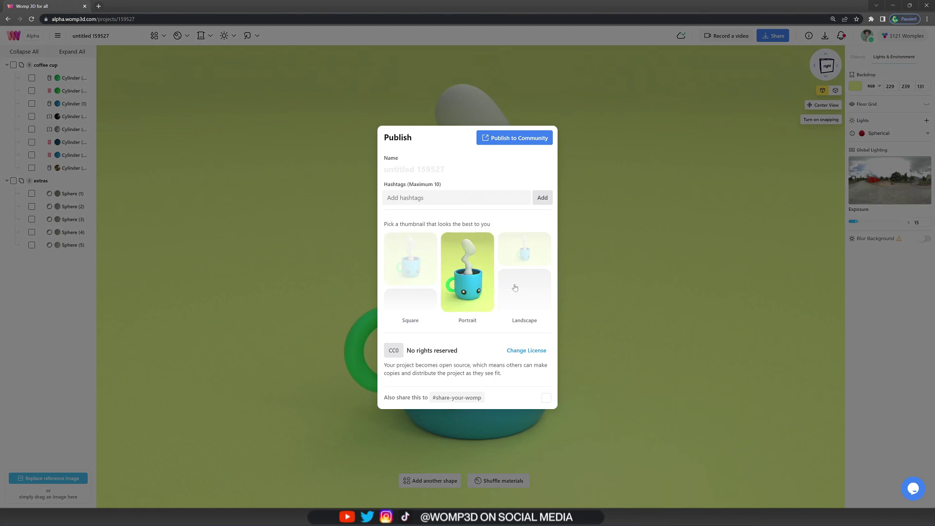
left_click(535, 263)
left_click(415, 252)
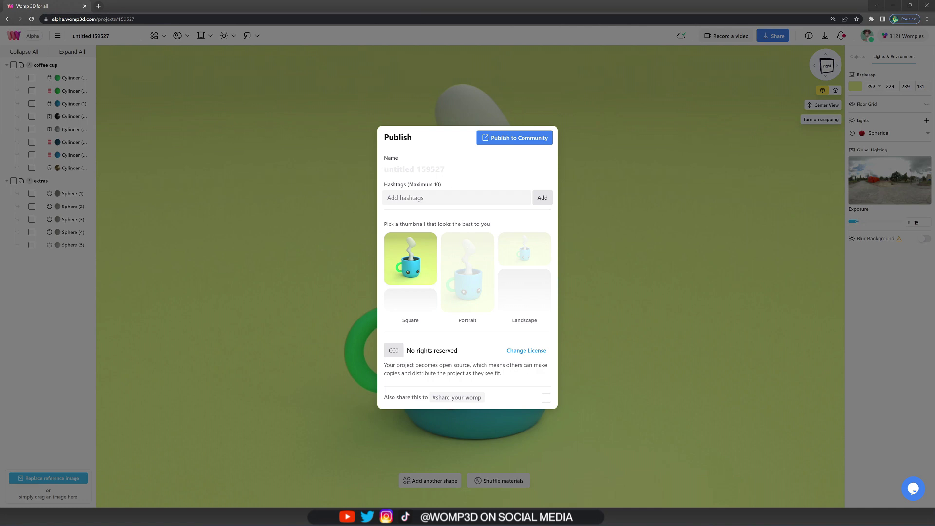
Name the project 'Cute Coffee Cup :)' and tag it coffee, model and cute.
type("Cu")
left_click(430, 197)
type("coffee")
key("Return")
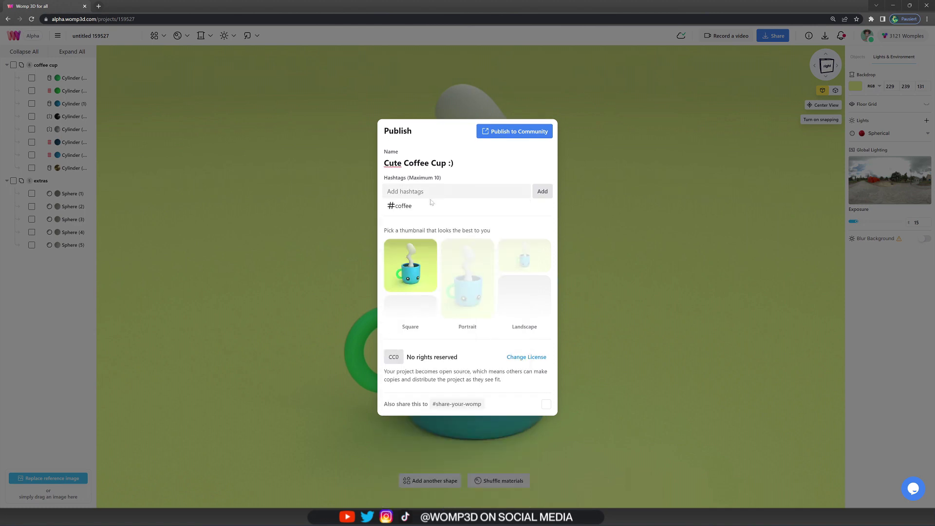
type("model")
key("Return")
type("cute")
key("Return")
left_click(515, 359)
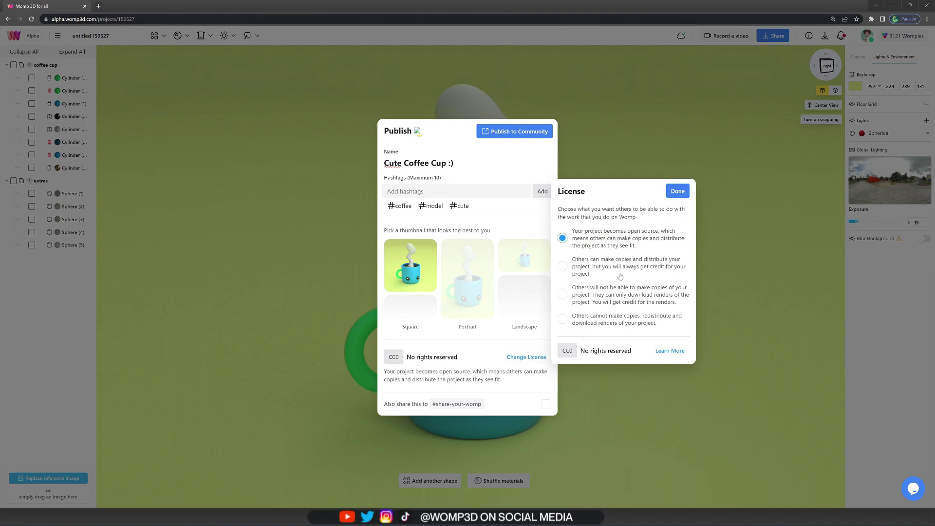
Publish Cute Coffee Cup :) under the CC BY Attribution license, with share-your-womp unchecked.
left_click(564, 268)
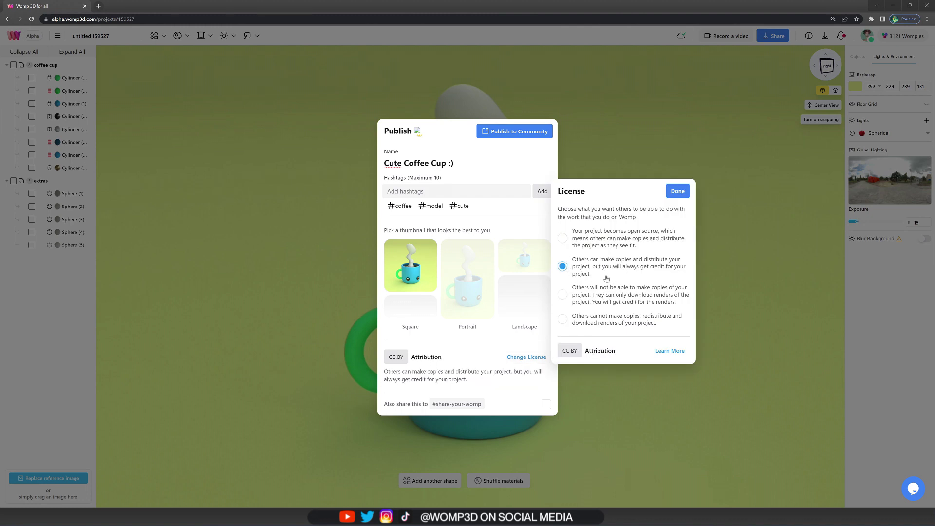
left_click(677, 192)
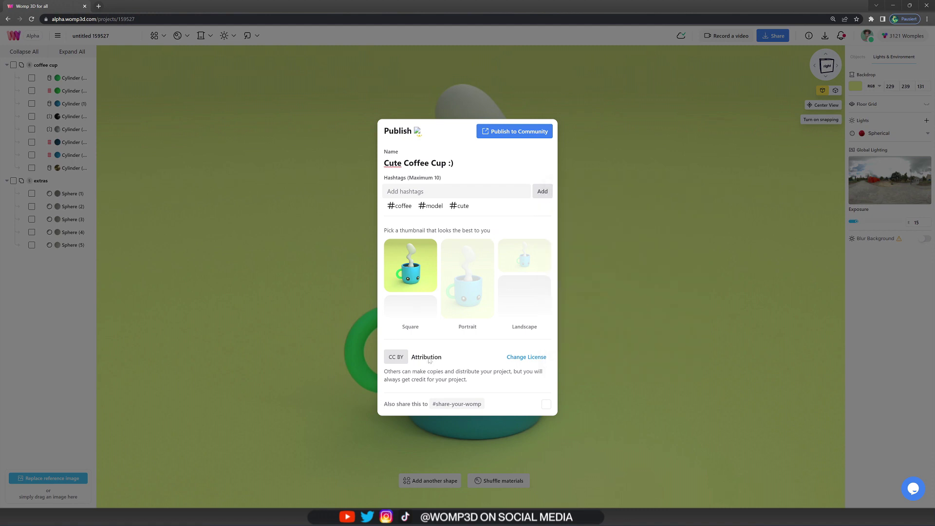
left_click(546, 405)
left_click(546, 408)
left_click(517, 135)
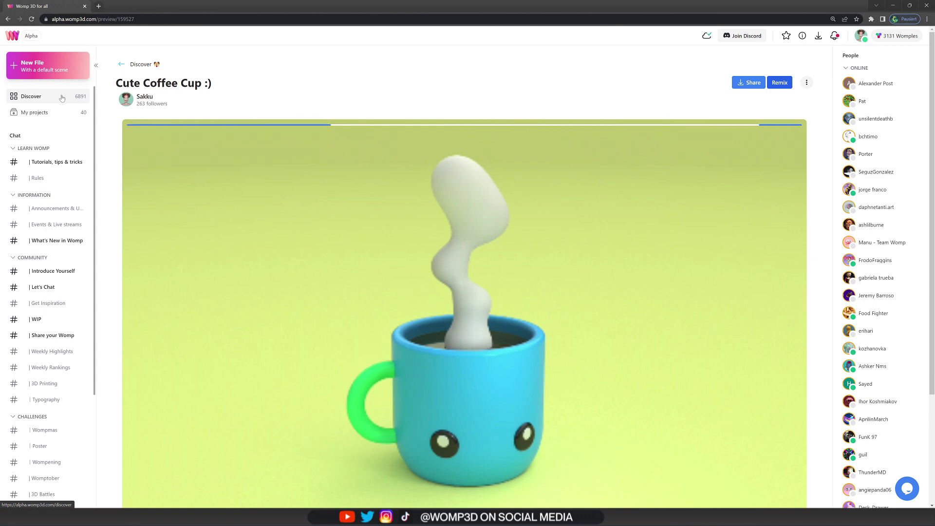
Browse the Discover feed down and back up to locate the Cute Coffee Cup :) post.
left_click(61, 98)
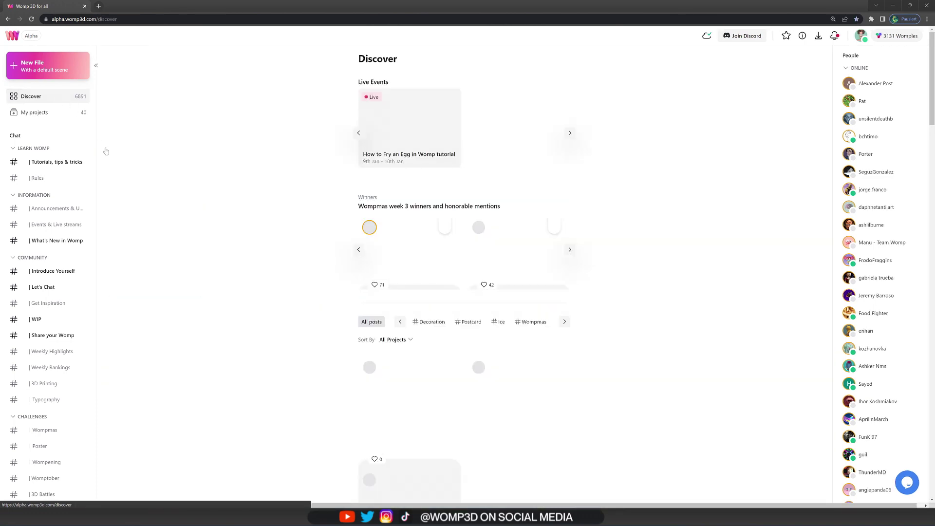
scroll(340, 265, "down", 2)
scroll(339, 265, "down", 2)
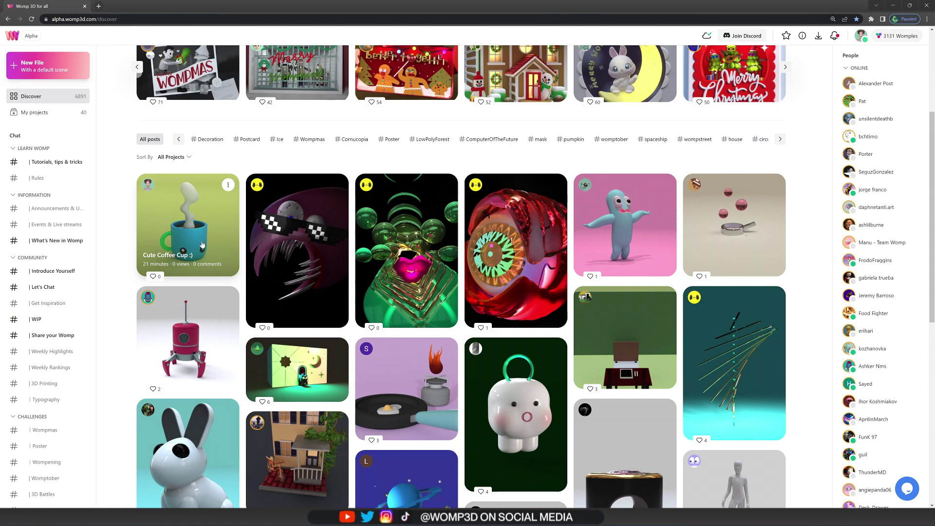
scroll(239, 294, "down", 2)
scroll(239, 294, "down", 1)
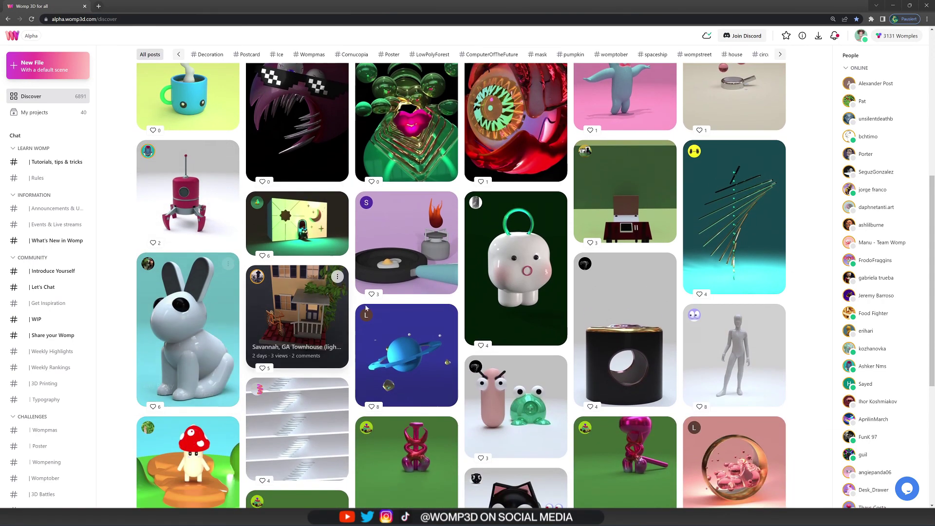
scroll(590, 304, "down", 5)
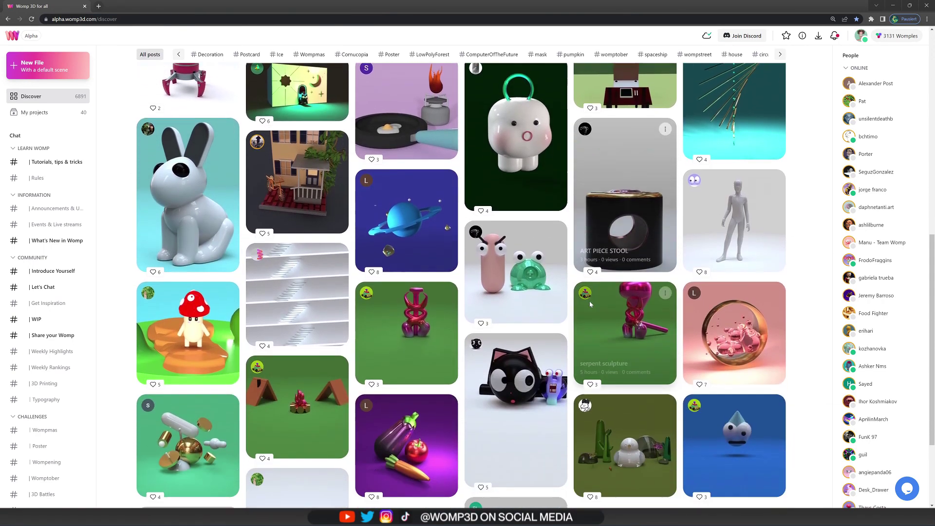
scroll(449, 317, "down", 5)
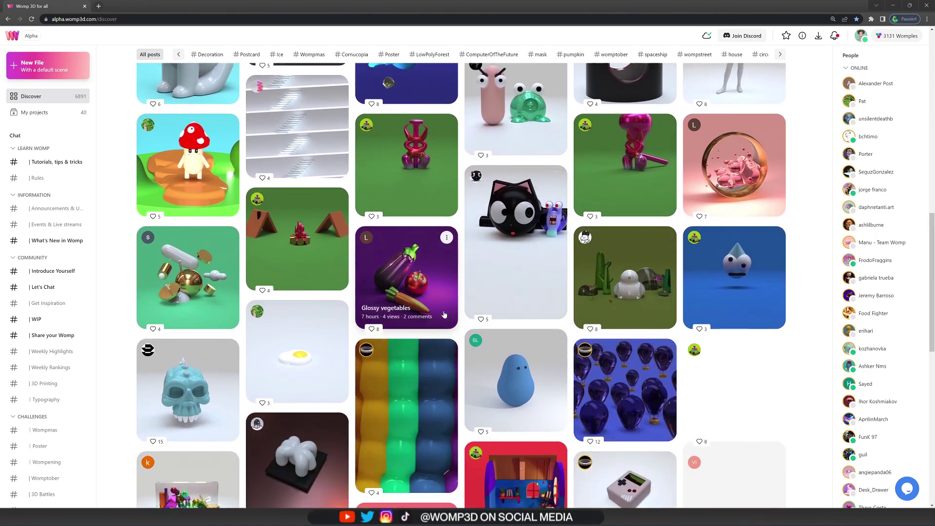
scroll(449, 318, "down", 3)
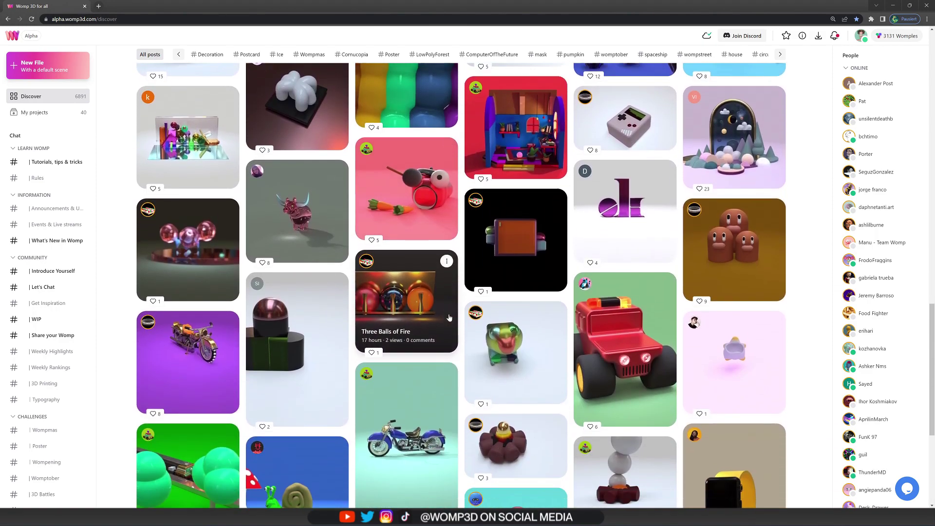
scroll(449, 317, "up", 8)
scroll(449, 317, "up", 8)
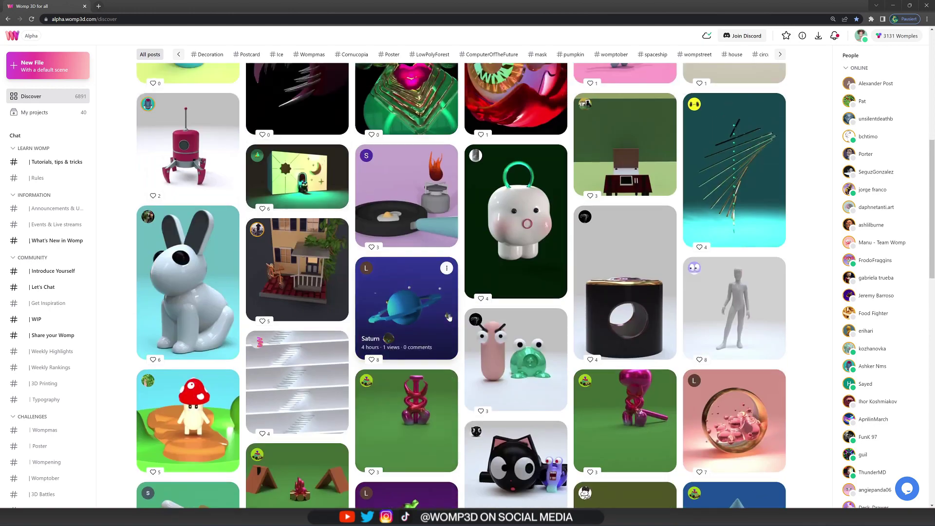
scroll(448, 317, "up", 1)
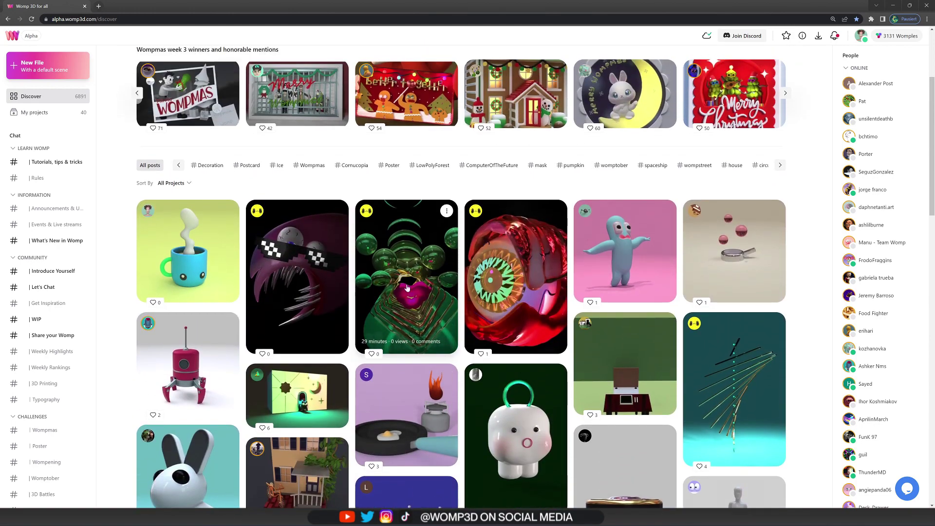